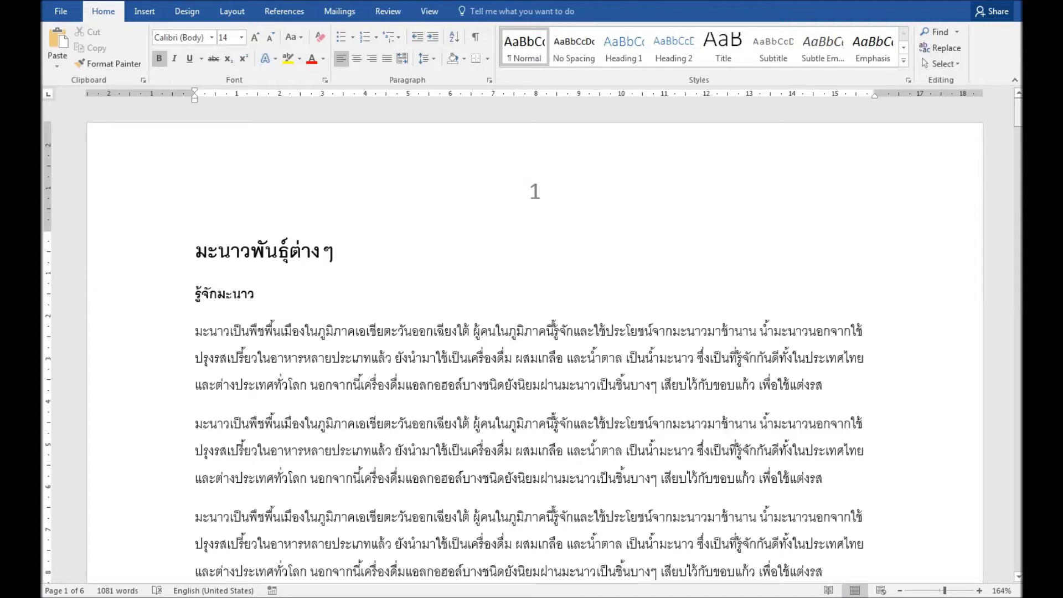
Look through all six pages of the document to review the title, the page numbers and the bold topic names
{"action": "left_click_drag", "start_coordinate": [1017, 115], "coordinate": [1017, 112]}
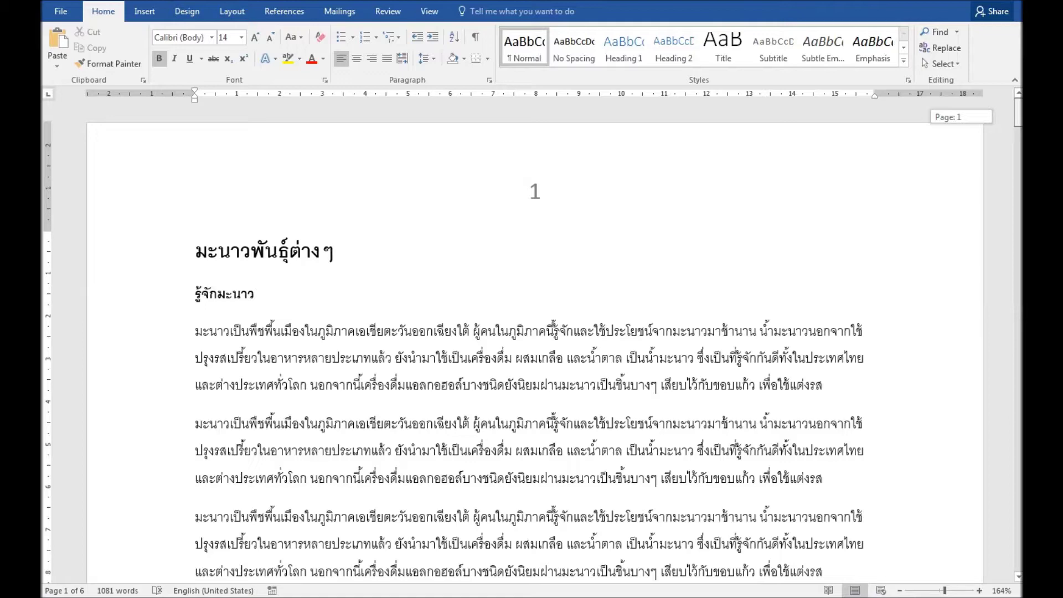
{"action": "scroll", "coordinate": [532, 338], "scroll_direction": "down", "scroll_amount": 5}
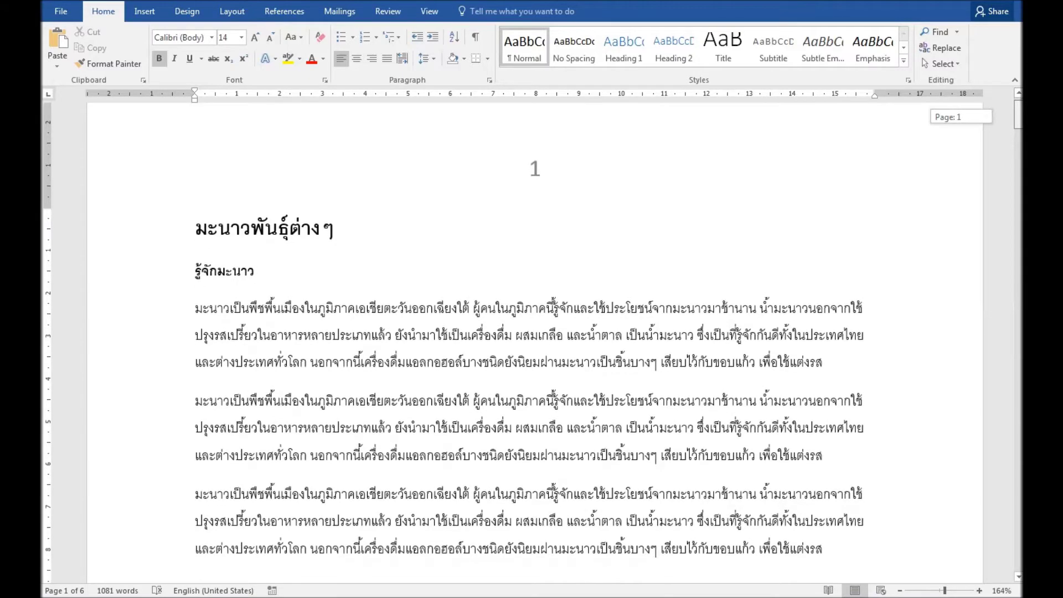
{"action": "scroll", "coordinate": [531, 337], "scroll_direction": "down", "scroll_amount": 8}
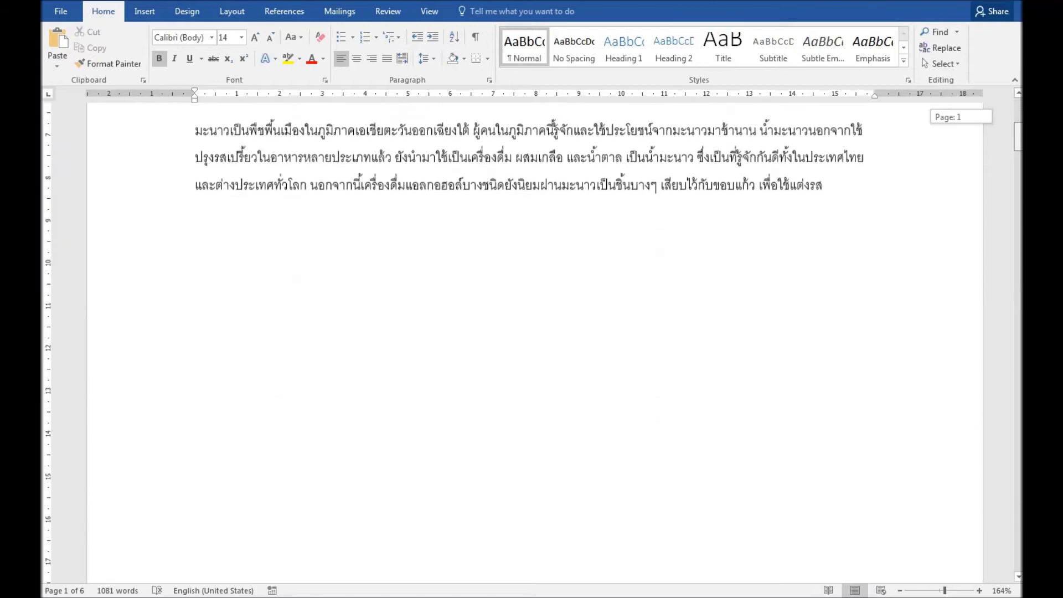
{"action": "scroll", "coordinate": [531, 338], "scroll_direction": "up", "scroll_amount": 8}
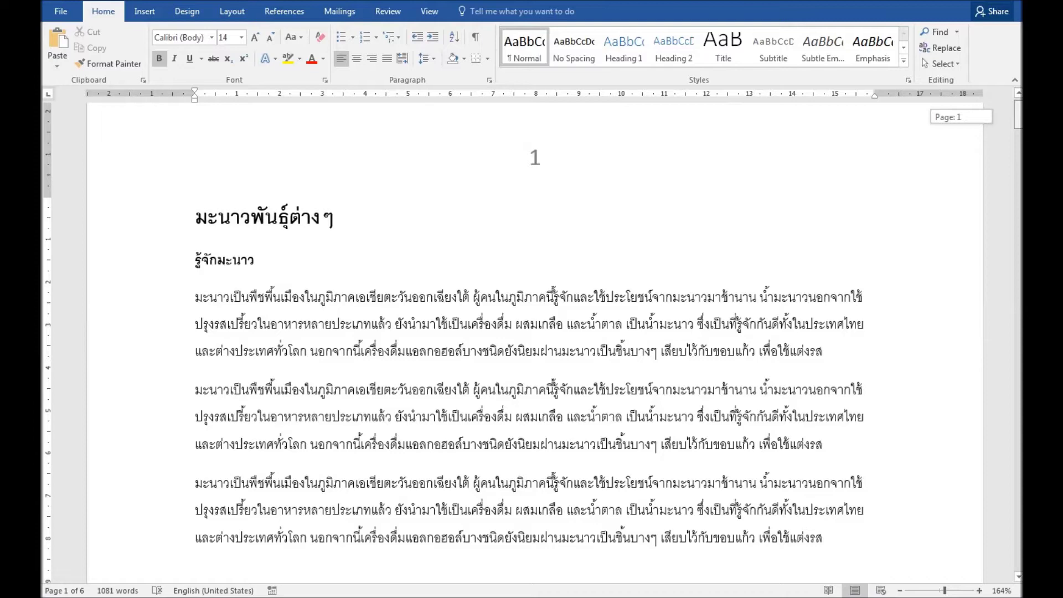
{"action": "scroll", "coordinate": [533, 322], "scroll_direction": "down", "scroll_amount": 15}
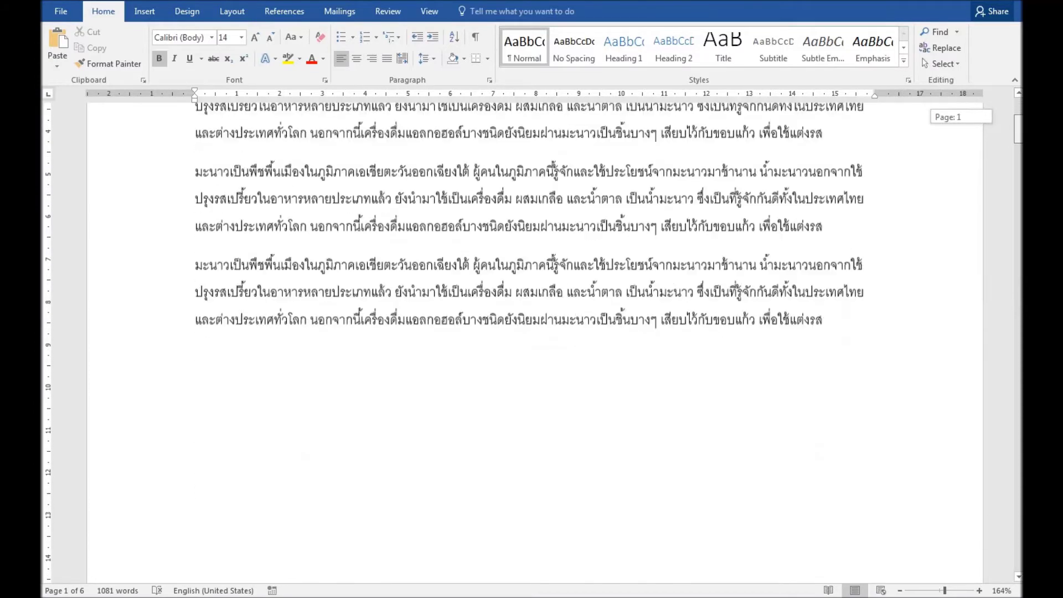
{"action": "scroll", "coordinate": [533, 323], "scroll_direction": "down", "scroll_amount": 8}
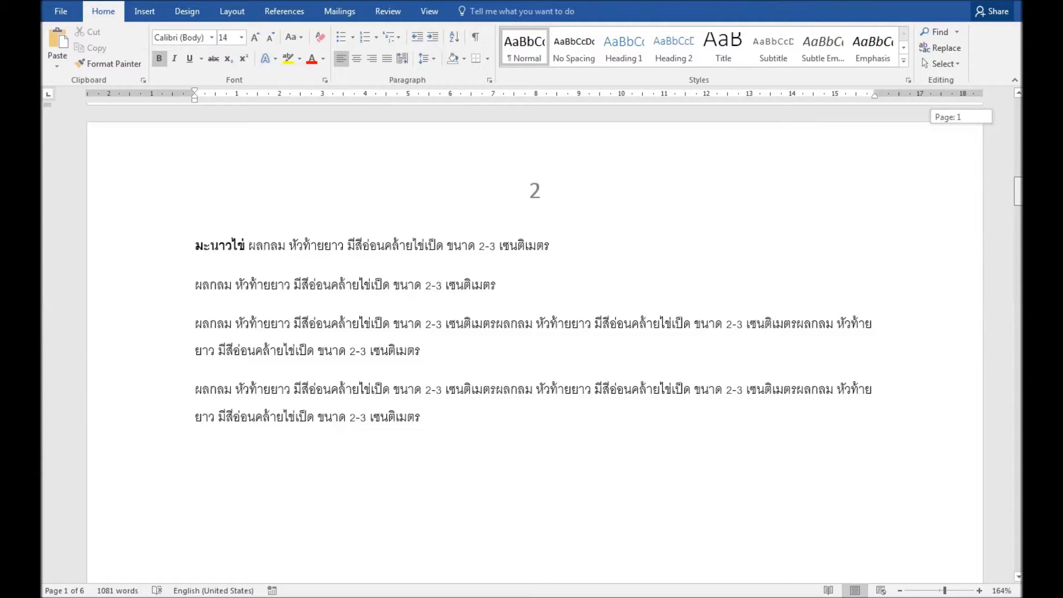
{"action": "left_click_drag", "start_coordinate": [1018, 194], "coordinate": [1018, 231]}
{"action": "scroll", "coordinate": [535, 332], "scroll_direction": "down", "scroll_amount": 6}
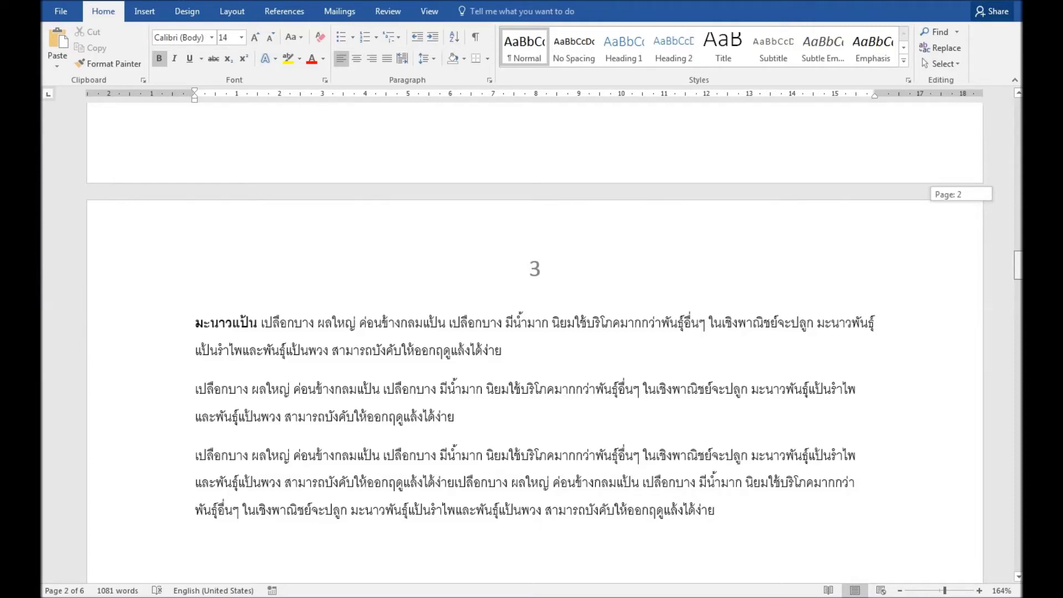
{"action": "scroll", "coordinate": [535, 332], "scroll_direction": "down", "scroll_amount": 3}
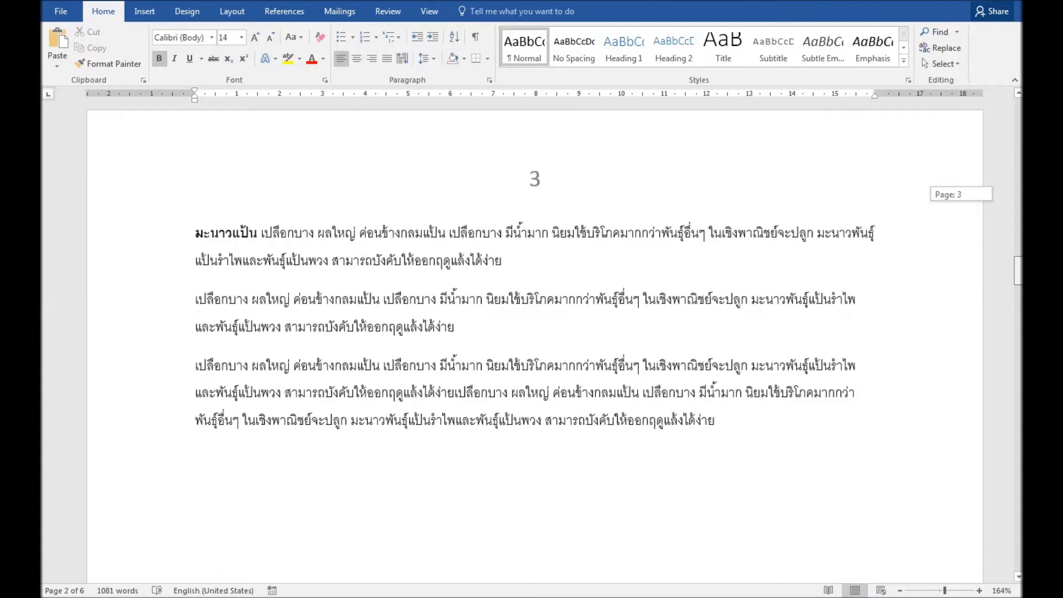
{"action": "left_click_drag", "start_coordinate": [1017, 273], "coordinate": [1018, 274]}
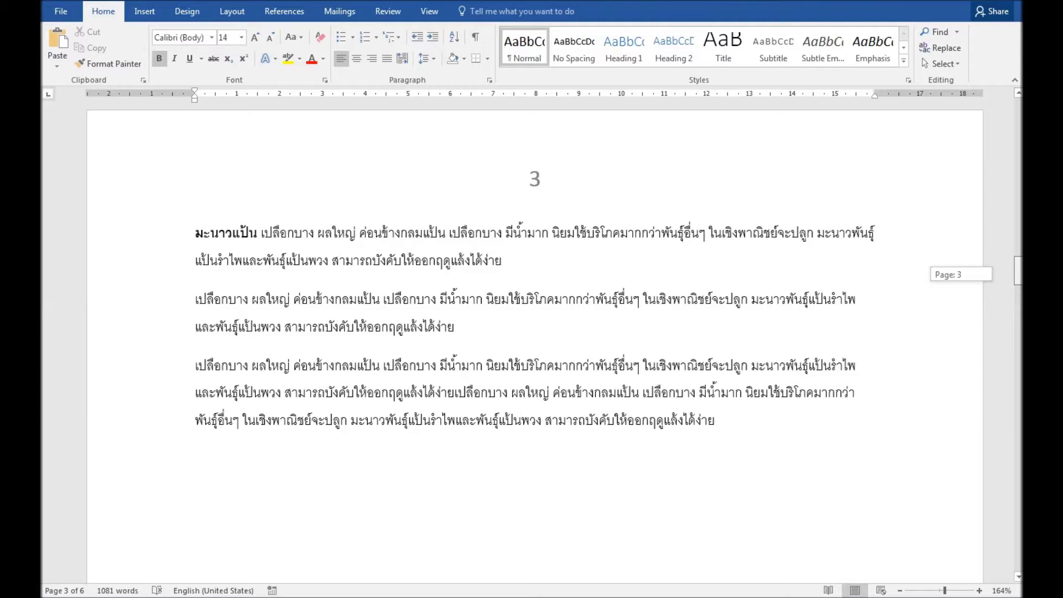
{"action": "left_click_drag", "start_coordinate": [1017, 270], "coordinate": [1017, 429]}
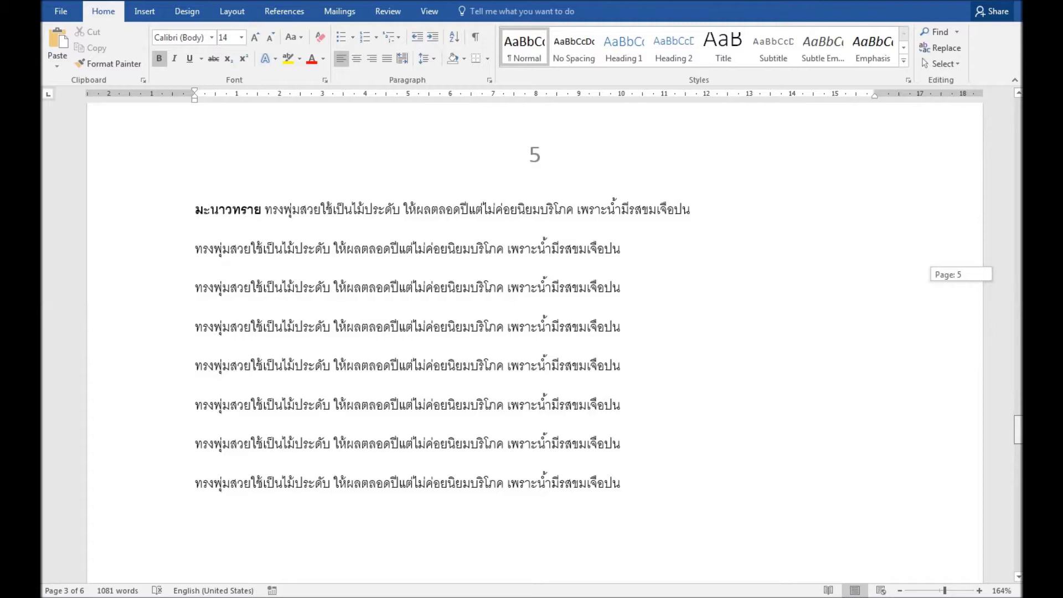
{"action": "left_click_drag", "start_coordinate": [1017, 429], "coordinate": [1017, 503]}
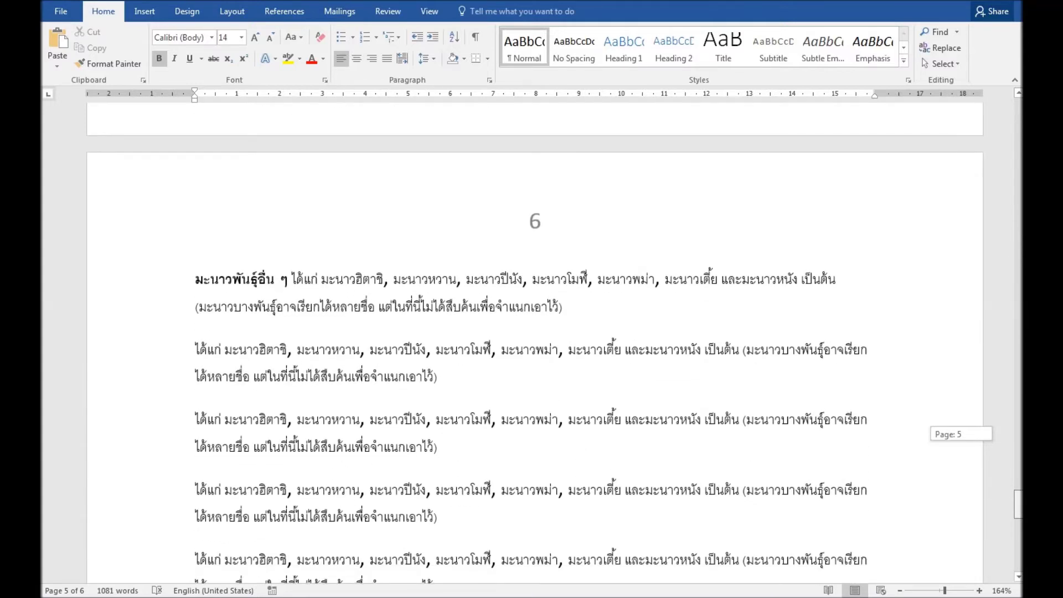
{"action": "left_click_drag", "start_coordinate": [1017, 503], "coordinate": [1017, 502]}
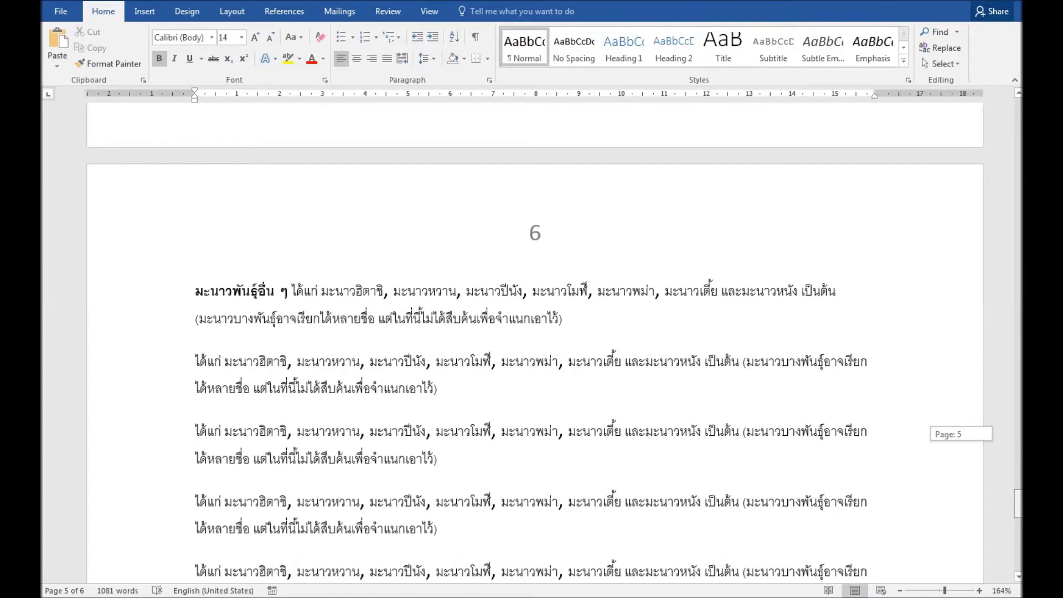
{"action": "left_click_drag", "start_coordinate": [1017, 502], "coordinate": [1017, 110]}
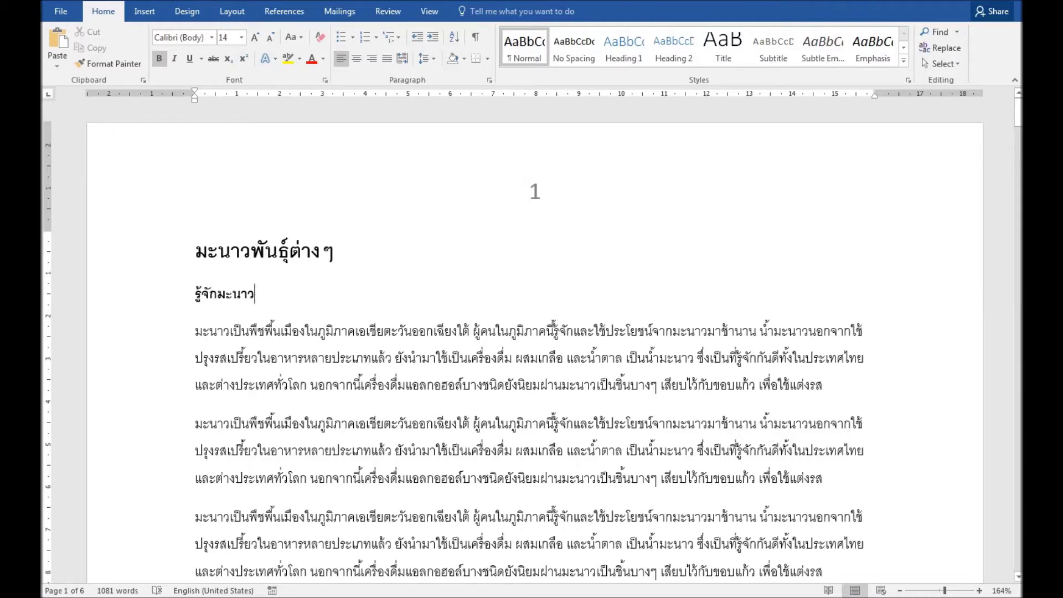
Apply the Heading 1 style to the title "มะนาวพันธุ์ต่างๆ" on page 1
{"action": "left_click", "coordinate": [171, 254]}
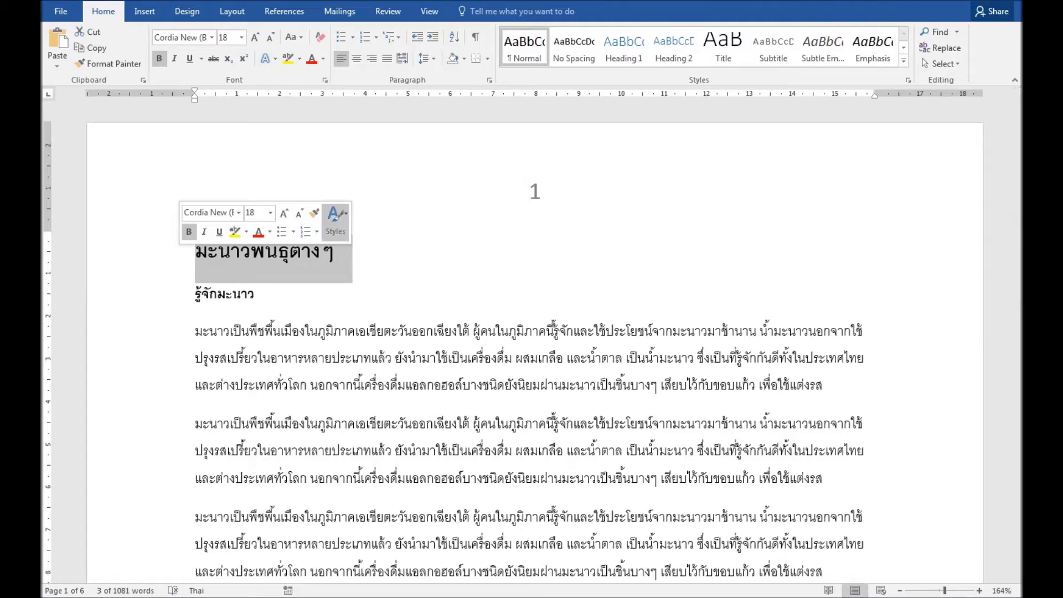
{"action": "left_click", "coordinate": [335, 221]}
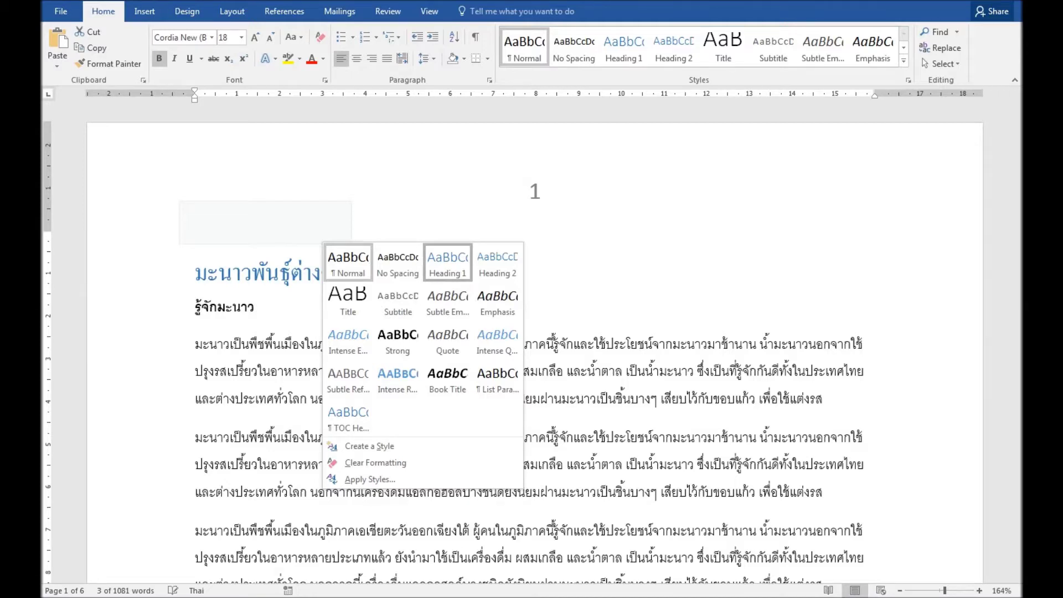
{"action": "left_click", "coordinate": [447, 263]}
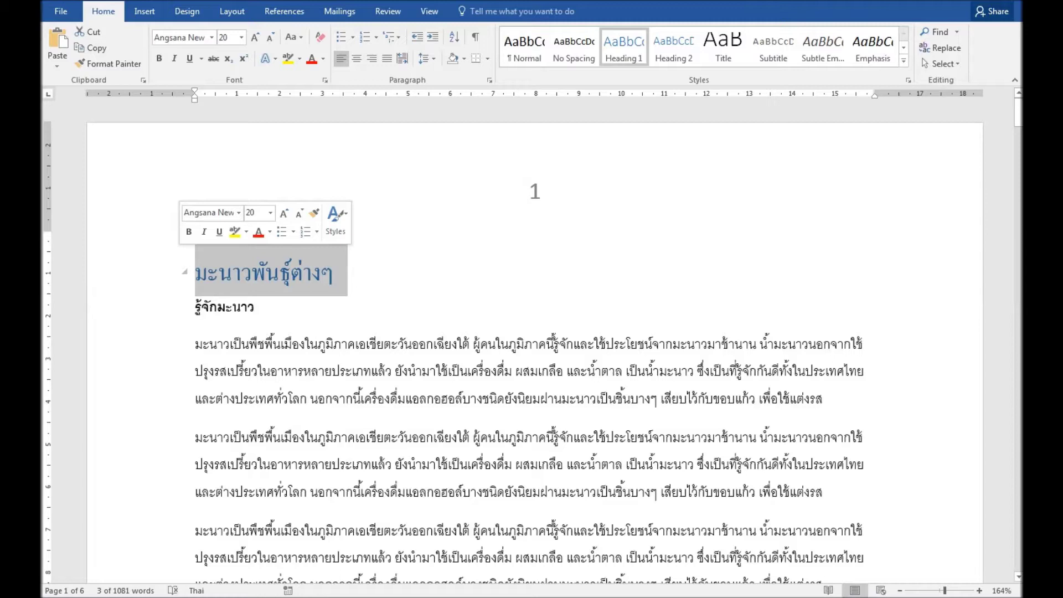
Apply the Heading 2 style to the subheading "รู้จักมะนาว" below the title on page 1
{"action": "left_click", "coordinate": [173, 314]}
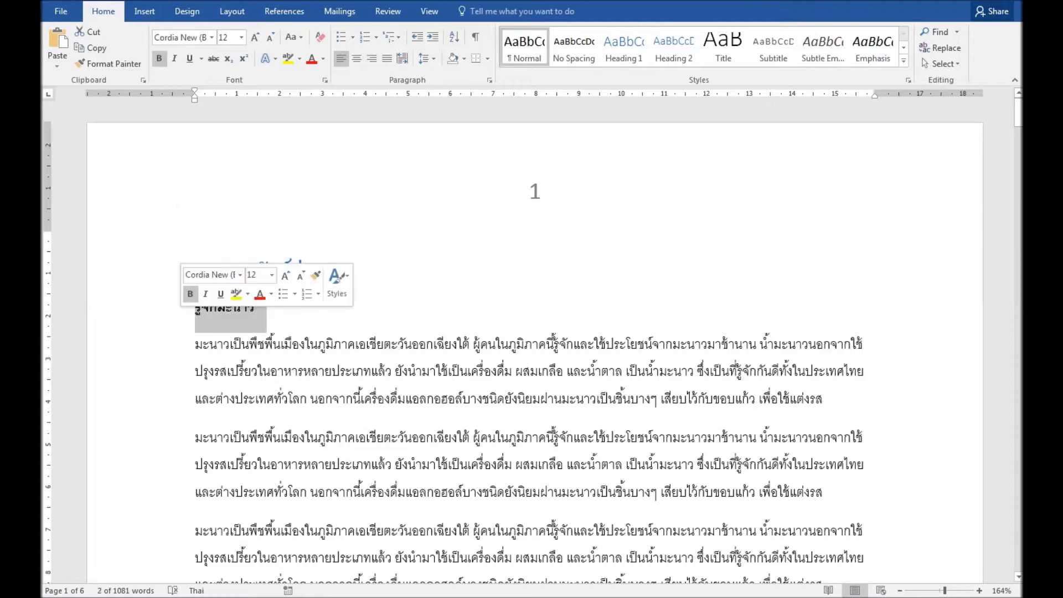
{"action": "left_click", "coordinate": [256, 311]}
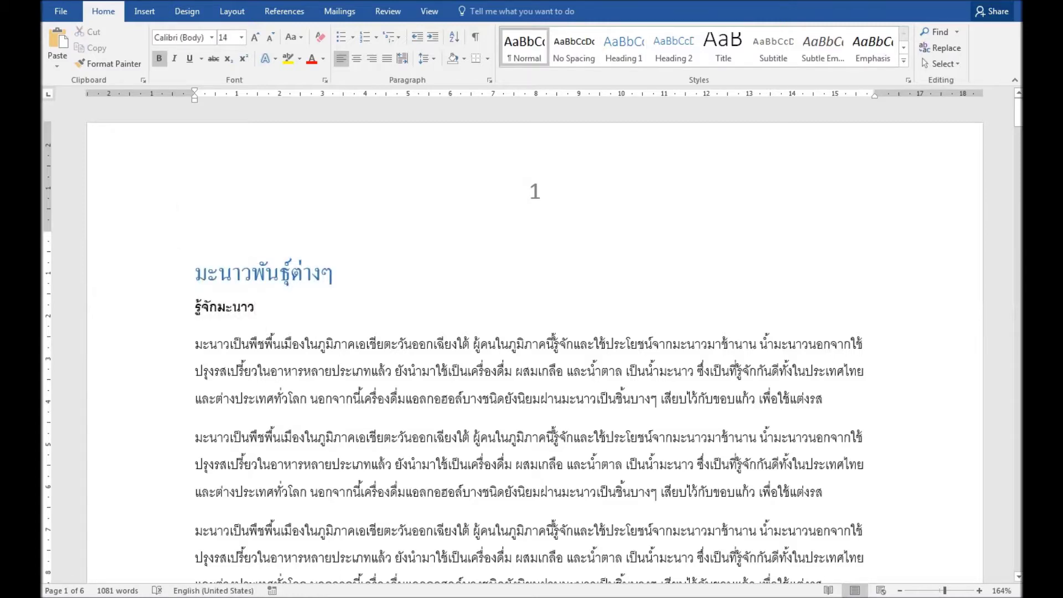
{"action": "left_click", "coordinate": [173, 314]}
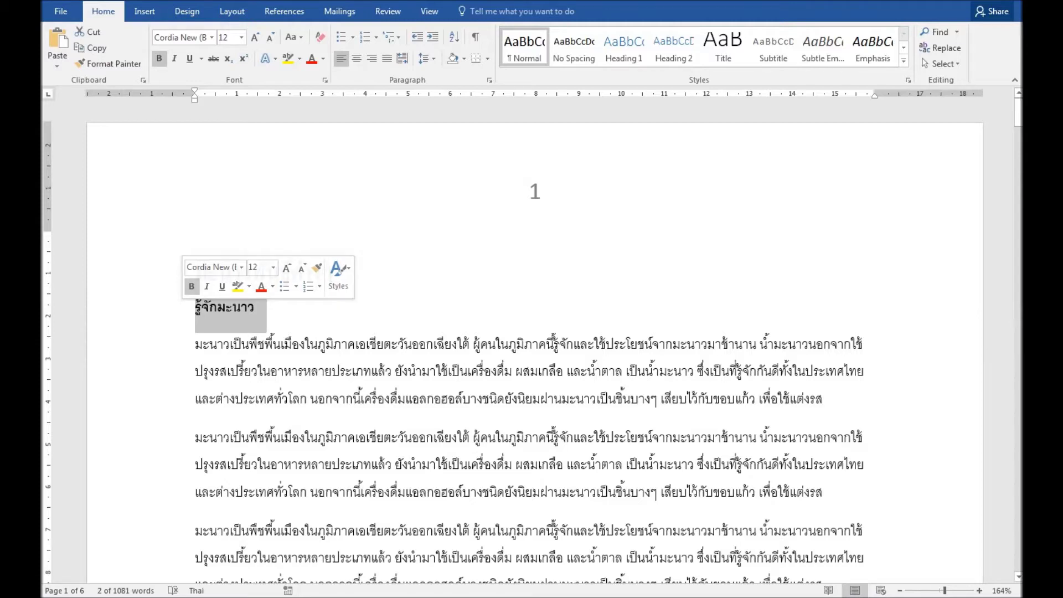
{"action": "left_click", "coordinate": [338, 275]}
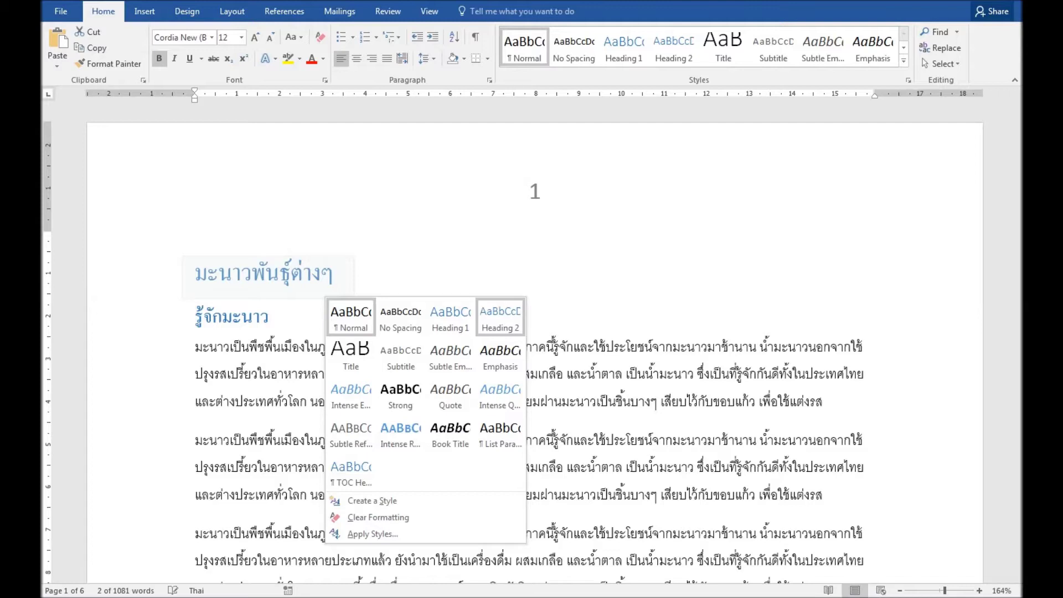
{"action": "left_click", "coordinate": [500, 318]}
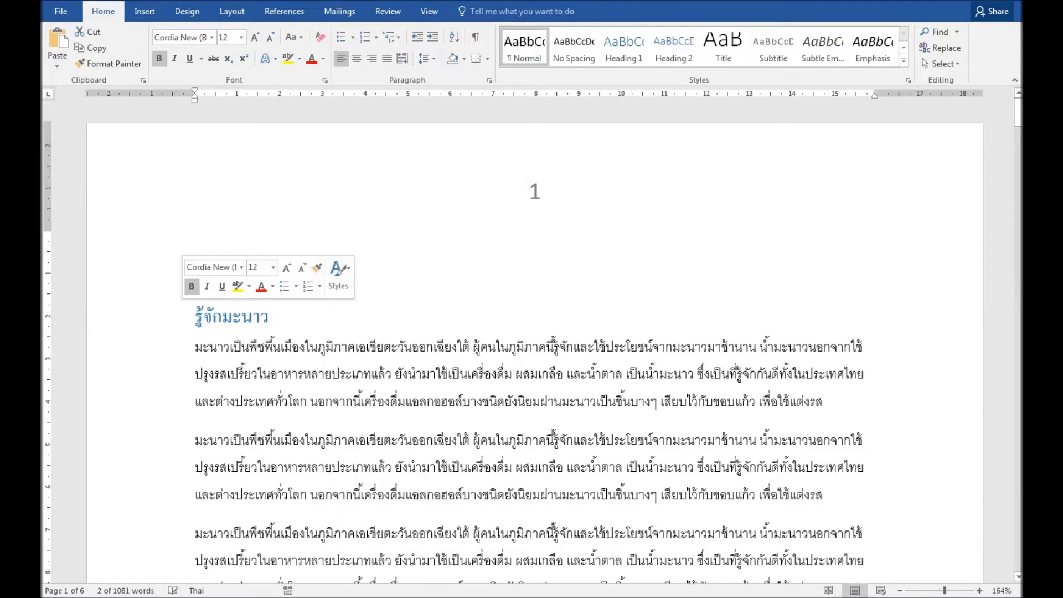
{"action": "left_click", "coordinate": [773, 348]}
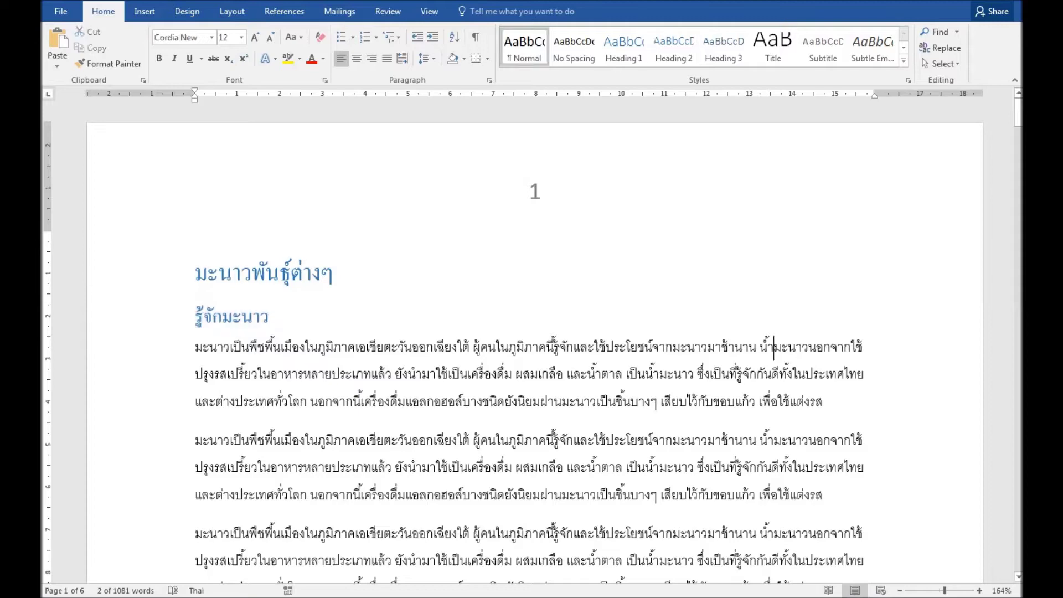
Apply the Heading 2 style to the bold name "มะนาวไข่" at the start of the text on page 2
{"action": "left_click_drag", "start_coordinate": [1018, 114], "coordinate": [1017, 197]}
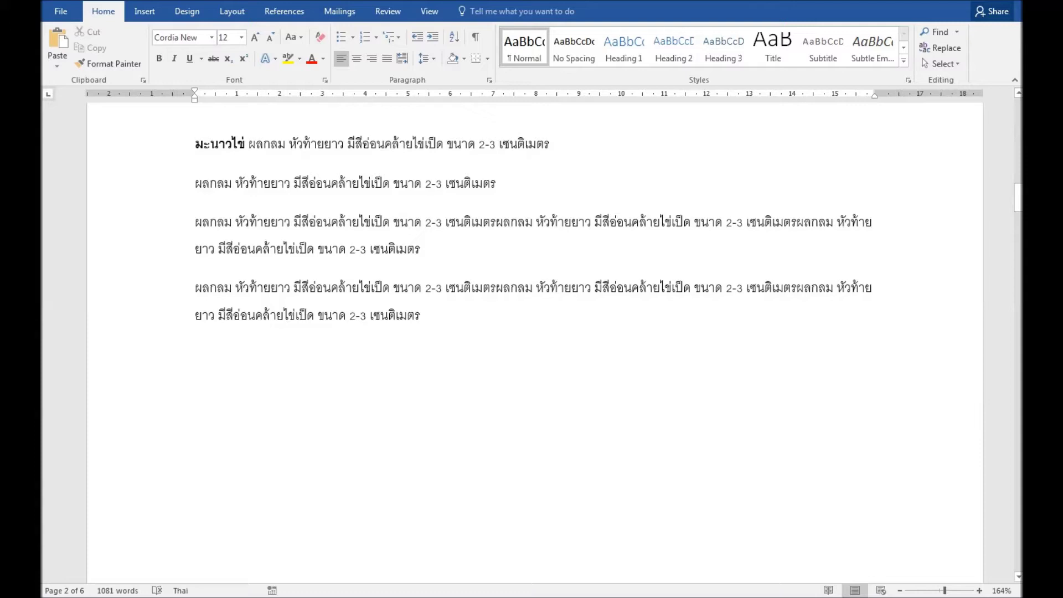
{"action": "left_click_drag", "start_coordinate": [244, 145], "coordinate": [202, 145]}
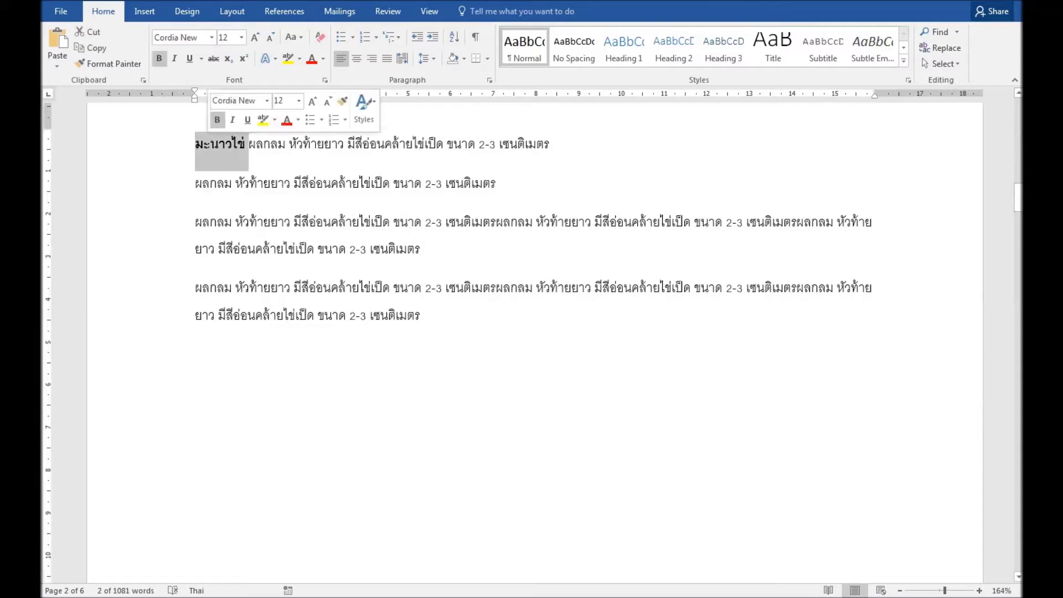
{"action": "left_click", "coordinate": [363, 105]}
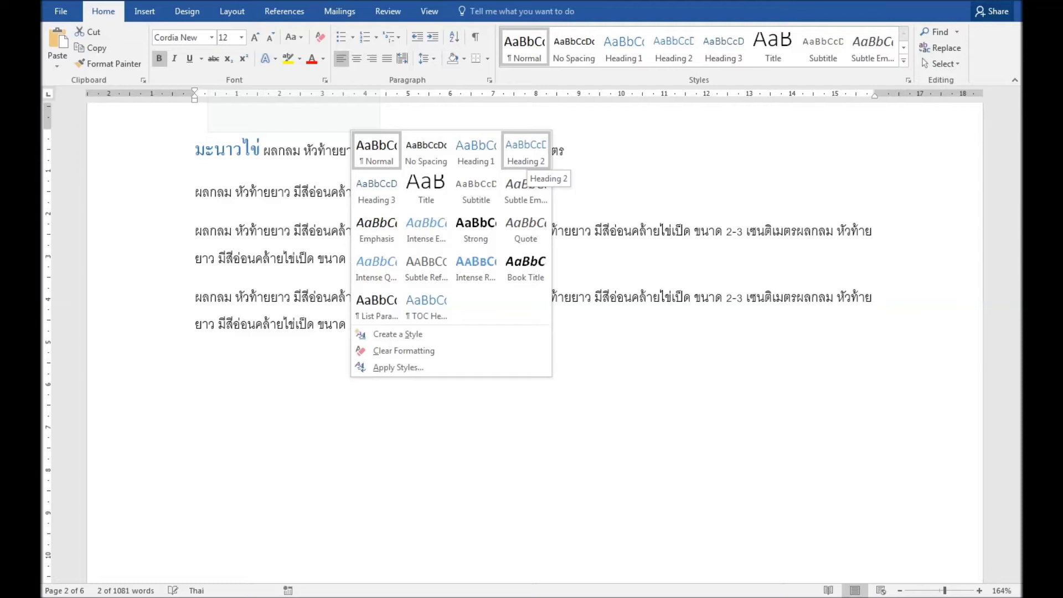
{"action": "left_click", "coordinate": [525, 150]}
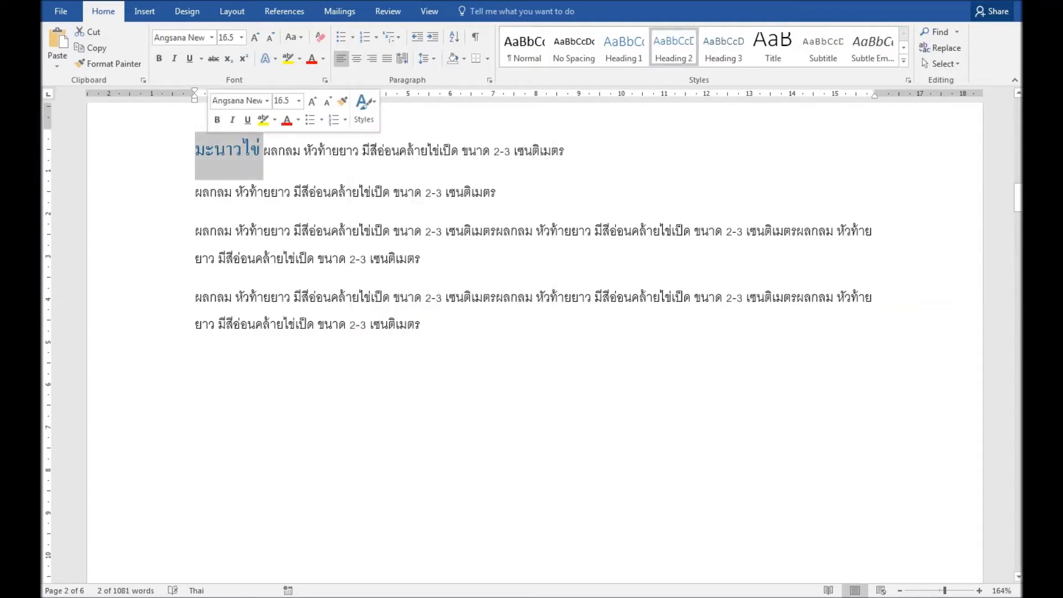
Apply the Heading 2 style to the bold name "มะนาวแป้น" at the start of the text on page 3
{"action": "left_click_drag", "start_coordinate": [1017, 198], "coordinate": [1017, 275]}
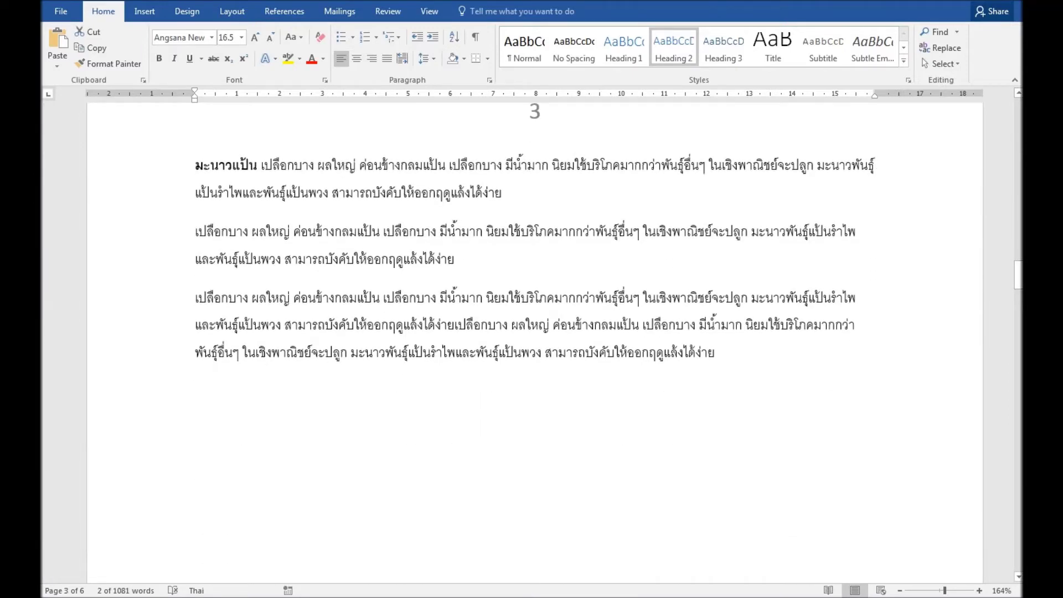
{"action": "left_click", "coordinate": [195, 166]}
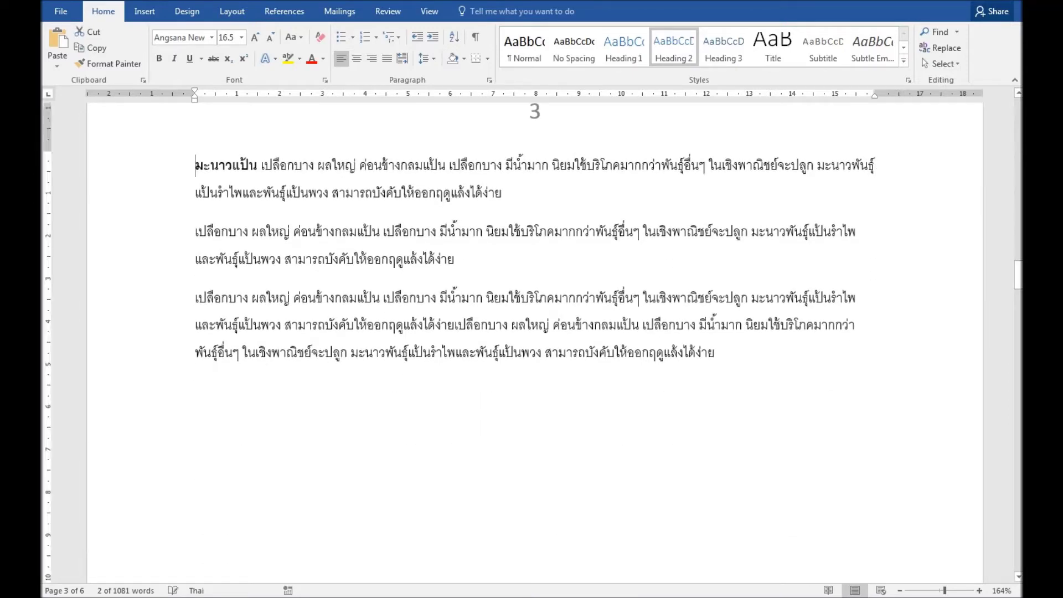
{"action": "left_click_drag", "start_coordinate": [195, 166], "coordinate": [260, 165]}
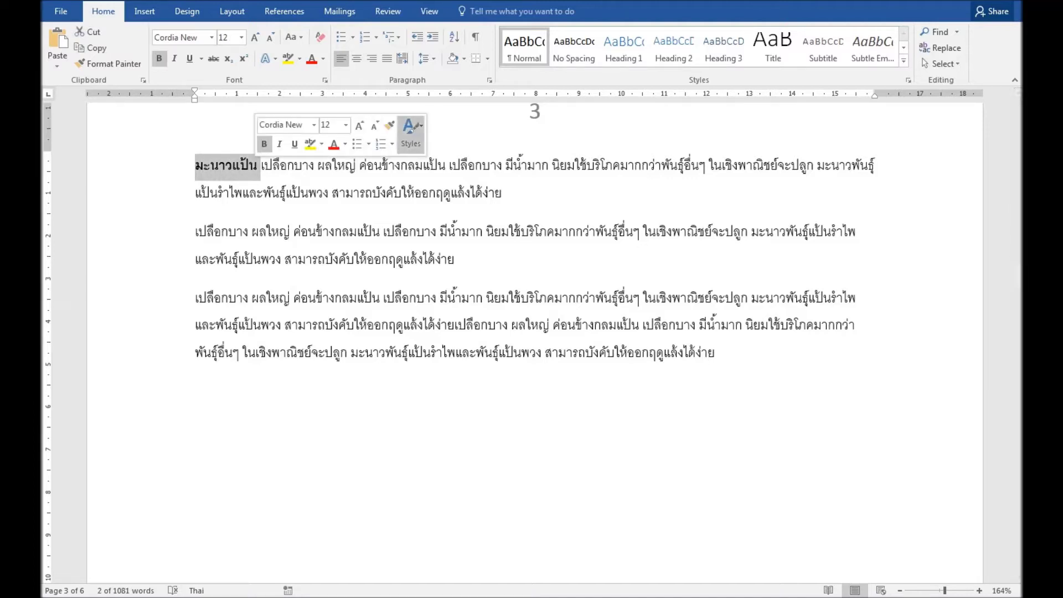
{"action": "left_click", "coordinate": [411, 130]}
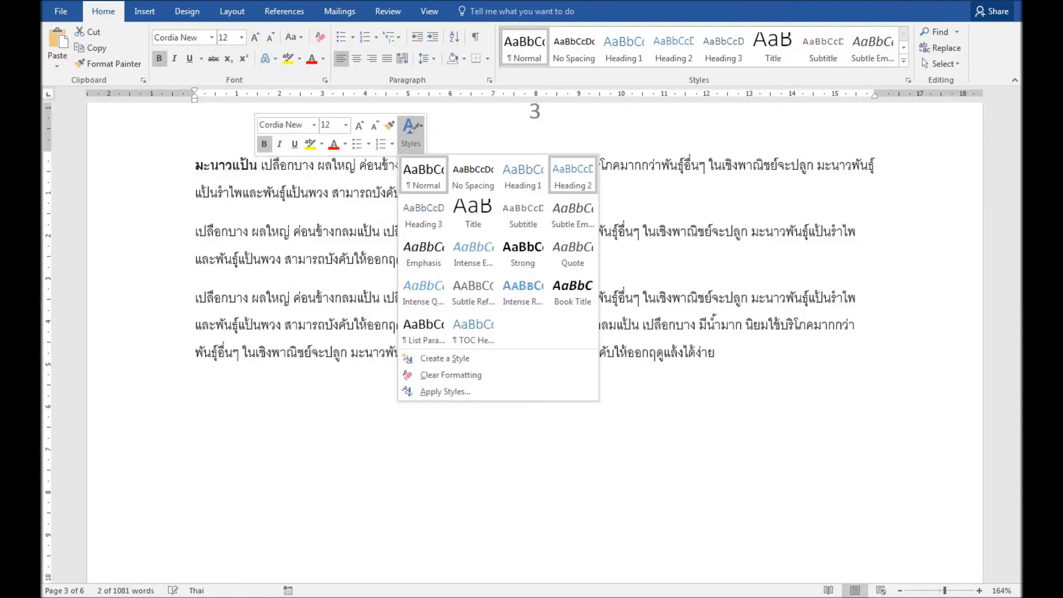
{"action": "left_click", "coordinate": [573, 175]}
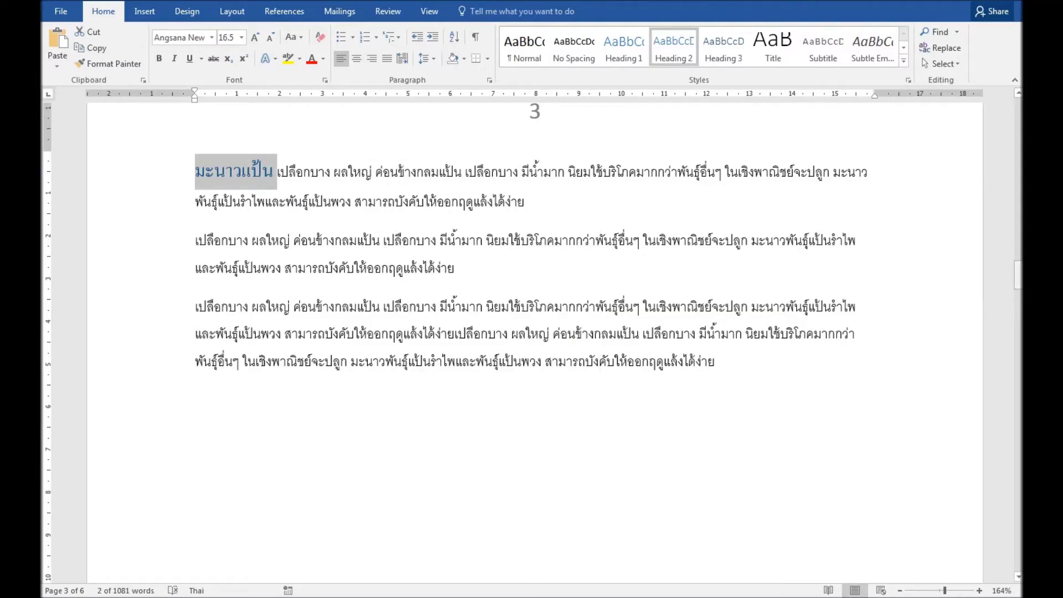
Apply the Heading 2 style to the bold name "มะนาวหนัง" at the start of the text on page 4
{"action": "left_click_drag", "start_coordinate": [1018, 275], "coordinate": [1018, 276]}
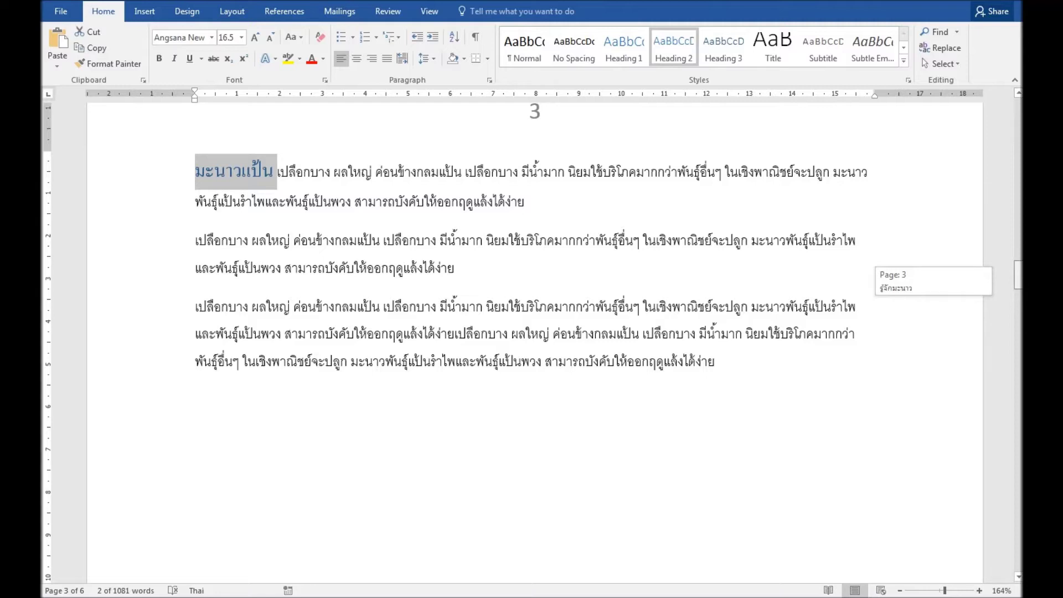
{"action": "left_click_drag", "start_coordinate": [1018, 276], "coordinate": [1018, 274]}
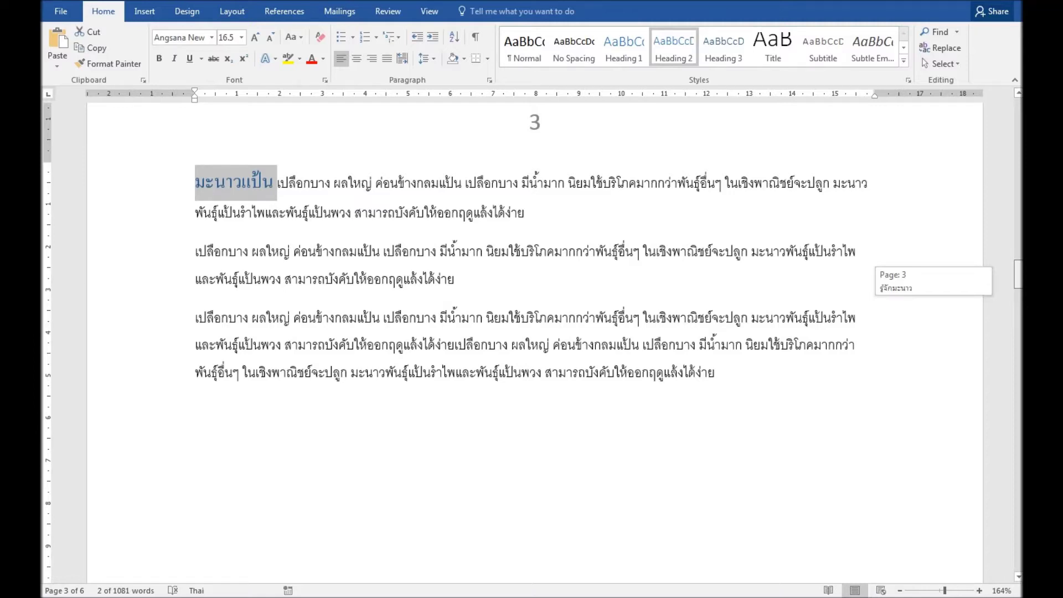
{"action": "left_click_drag", "start_coordinate": [1017, 274], "coordinate": [1017, 352]}
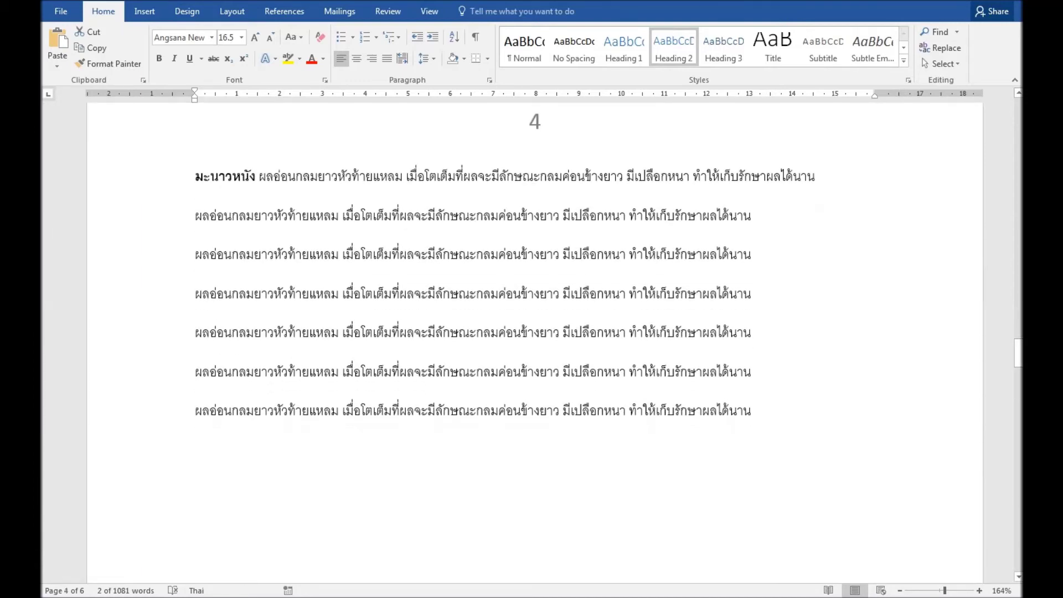
{"action": "left_click", "coordinate": [195, 177]}
{"action": "left_click_drag", "start_coordinate": [195, 177], "coordinate": [257, 178]}
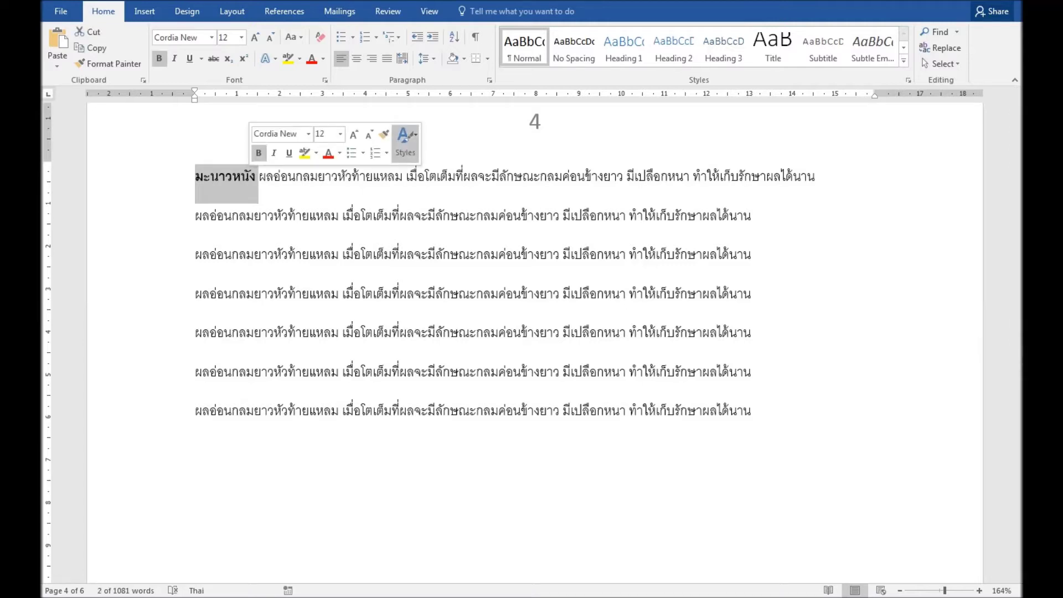
{"action": "left_click", "coordinate": [405, 143]}
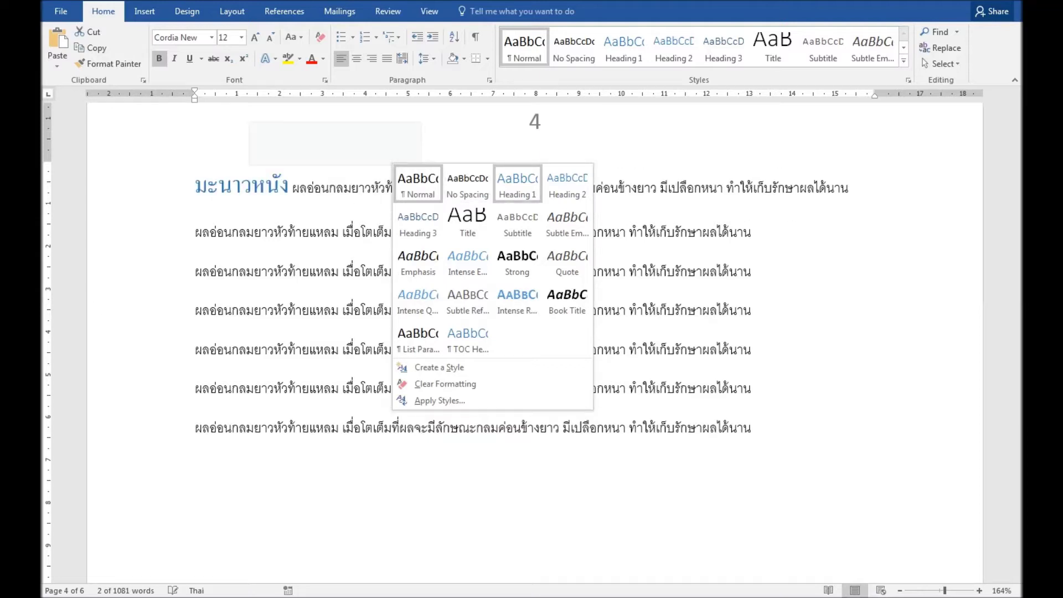
{"action": "left_click", "coordinate": [567, 186]}
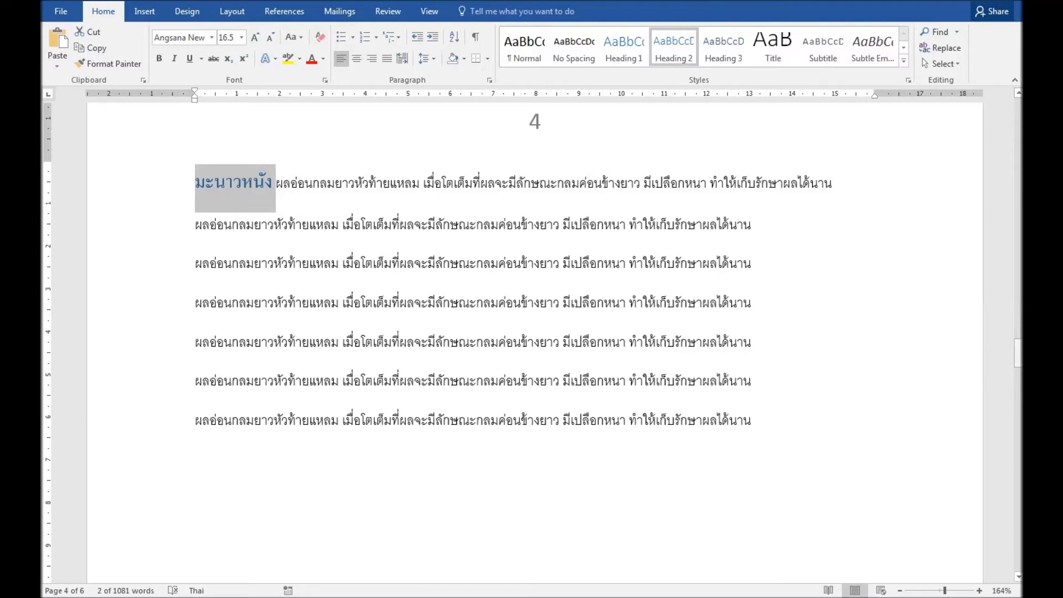
Apply the Heading 2 style to the bold name "มะนาวทราย" at the start of the text on page 5
{"action": "left_click_drag", "start_coordinate": [1018, 352], "coordinate": [1018, 430]}
{"action": "left_click", "coordinate": [203, 211]}
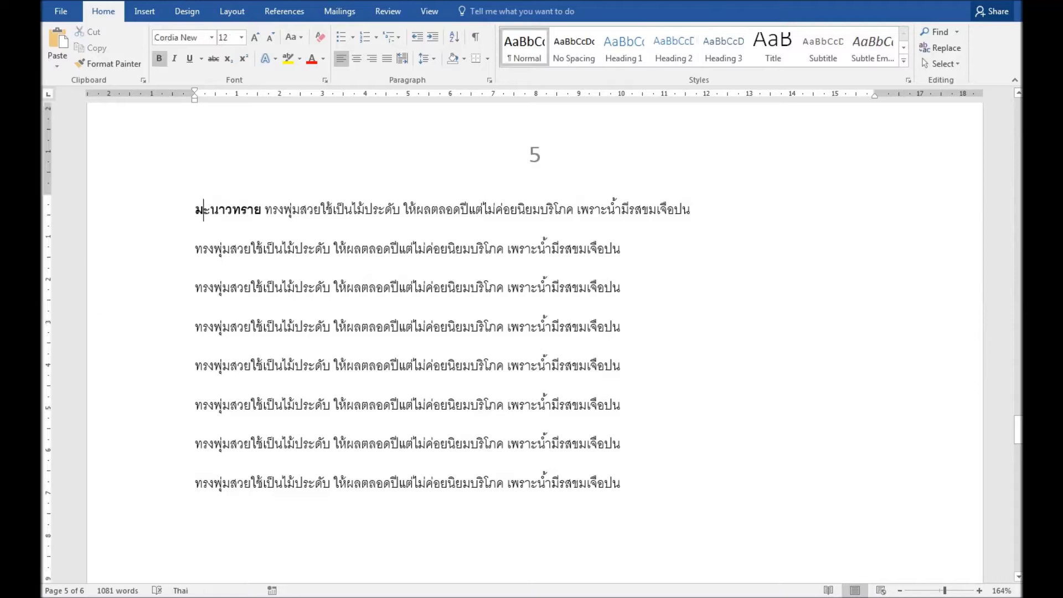
{"action": "left_click_drag", "start_coordinate": [195, 212], "coordinate": [265, 216]}
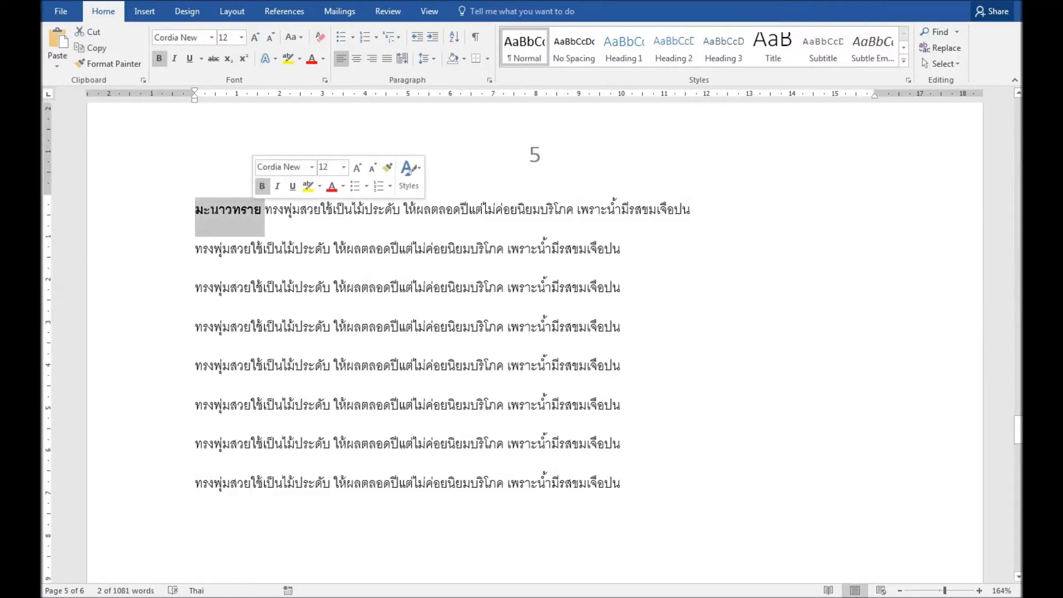
{"action": "left_click", "coordinate": [410, 176]}
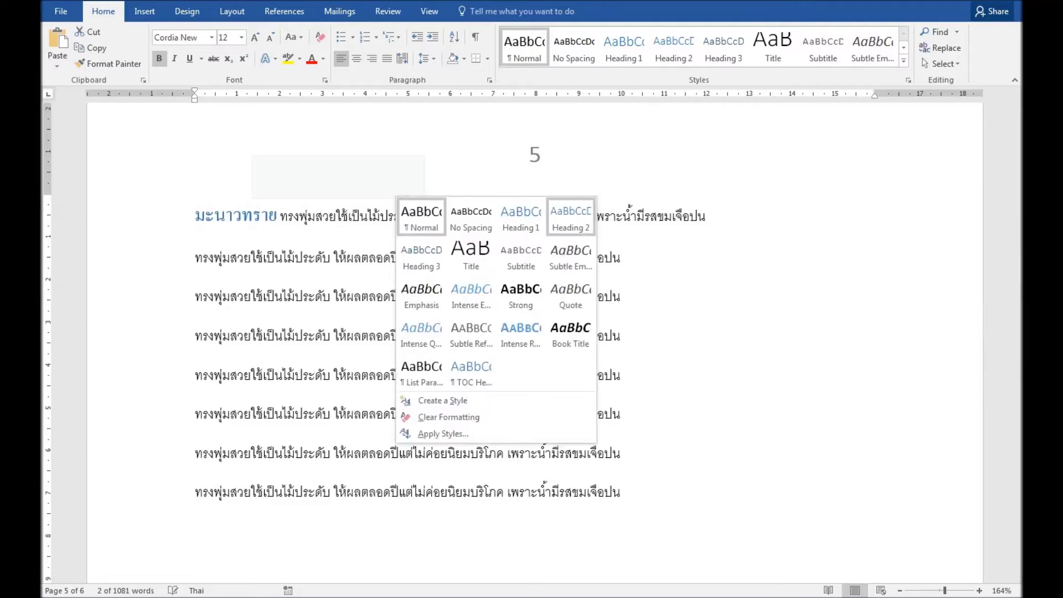
{"action": "left_click", "coordinate": [570, 218]}
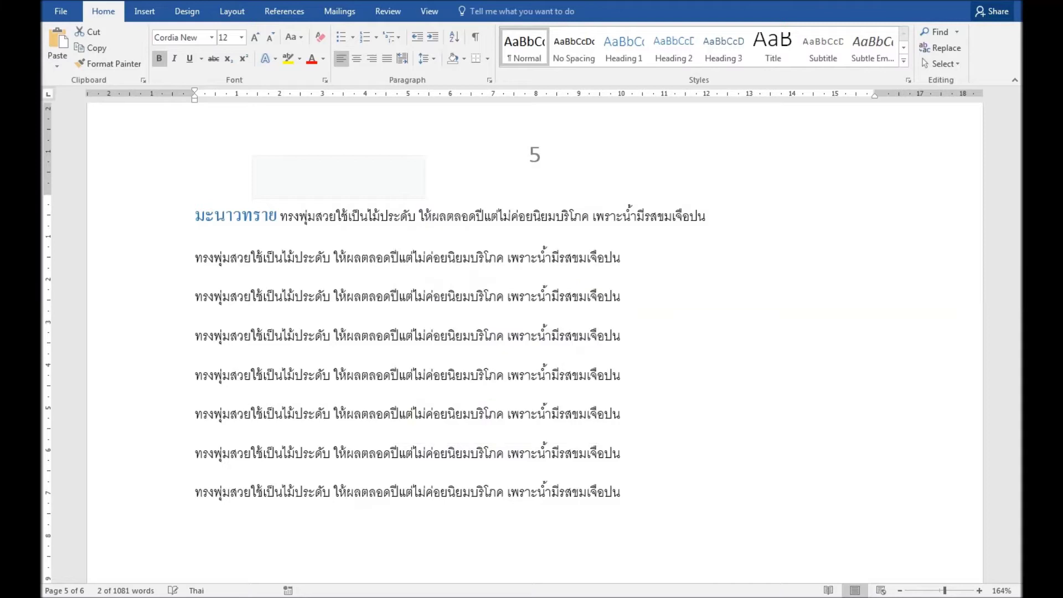
Apply the Heading 2 style to the bold name "มะนาวพันธุ์อื่น ๆ" at the start of the text on page 6
{"action": "left_click_drag", "start_coordinate": [1017, 428], "coordinate": [1017, 506]}
{"action": "left_click_drag", "start_coordinate": [195, 224], "coordinate": [292, 223]}
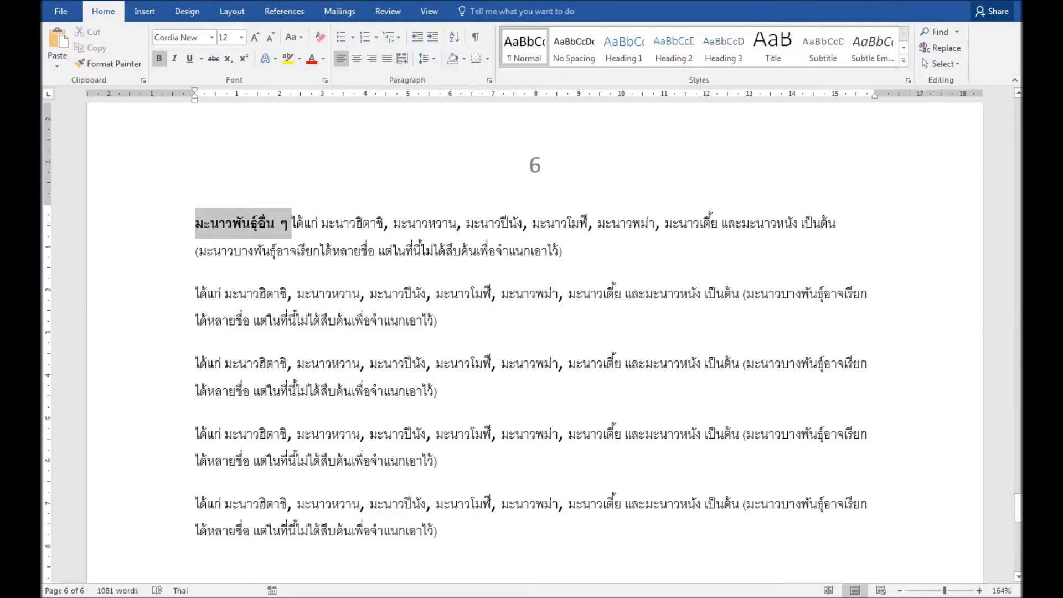
{"action": "left_click_drag", "start_coordinate": [292, 223], "coordinate": [291, 223]}
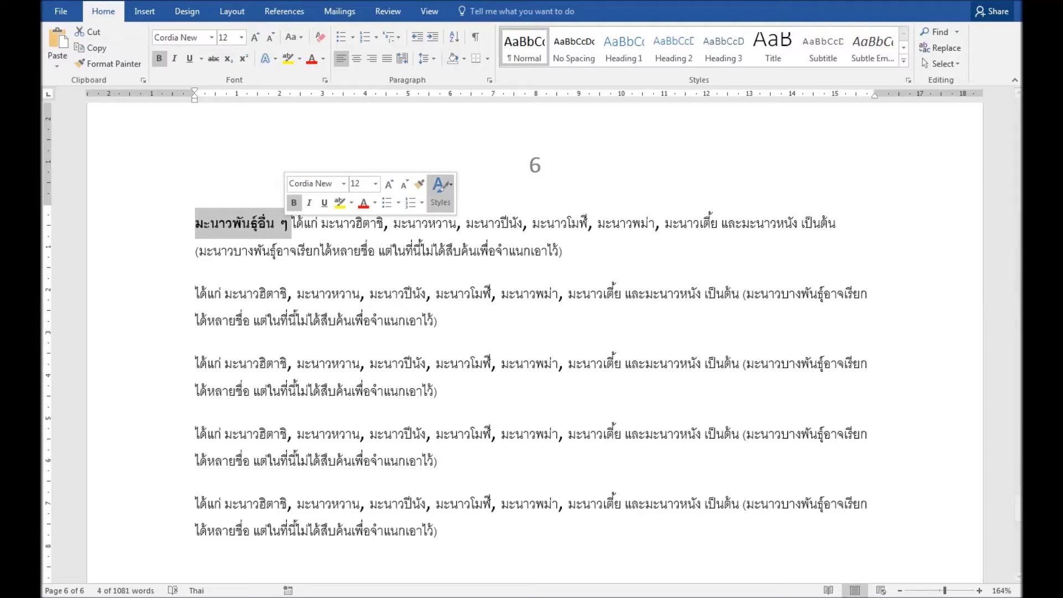
{"action": "left_click", "coordinate": [440, 191]}
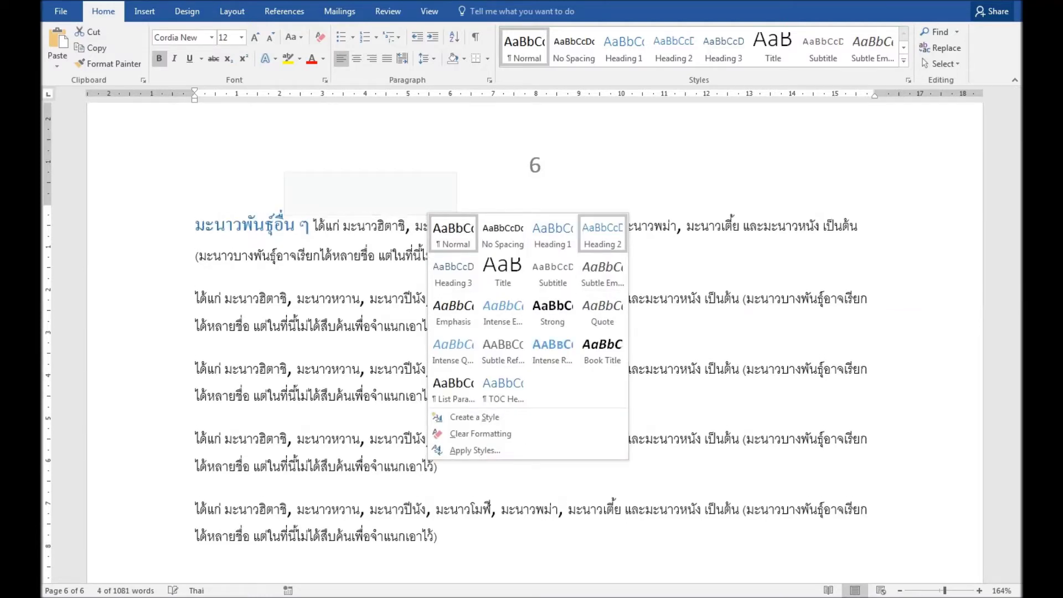
{"action": "left_click", "coordinate": [602, 232]}
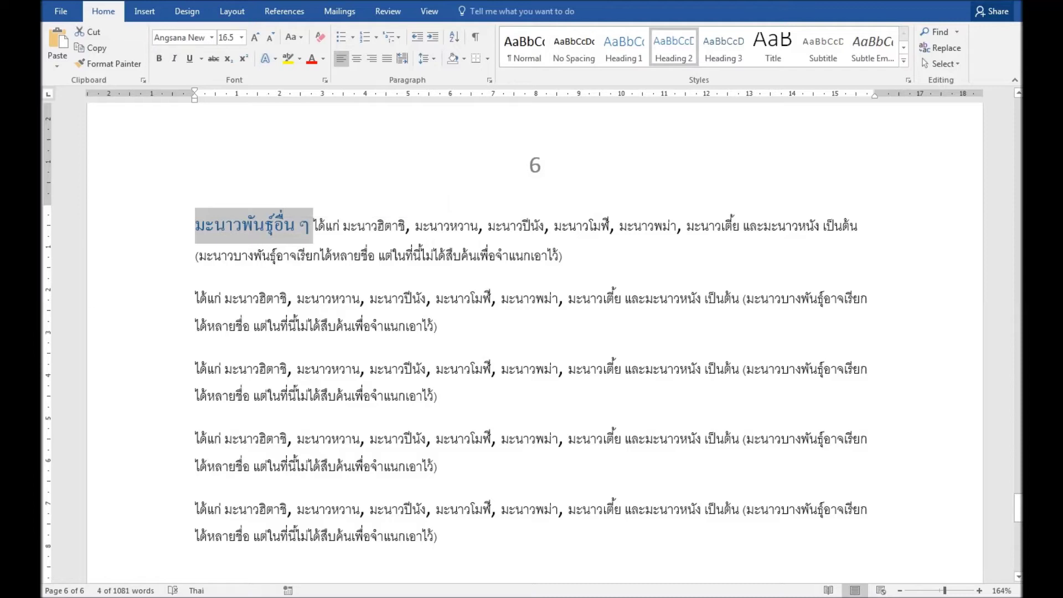
Insert a blank page after the last paragraph on page 6
{"action": "left_click_drag", "start_coordinate": [1017, 508], "coordinate": [1017, 531]}
{"action": "left_click", "coordinate": [194, 138]}
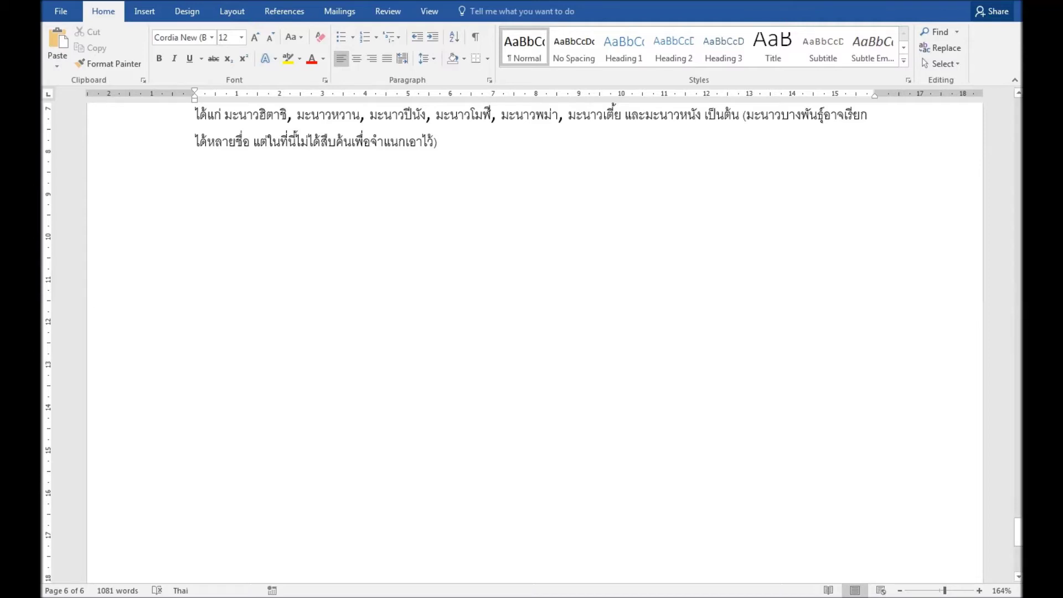
{"action": "left_click", "coordinate": [144, 11]}
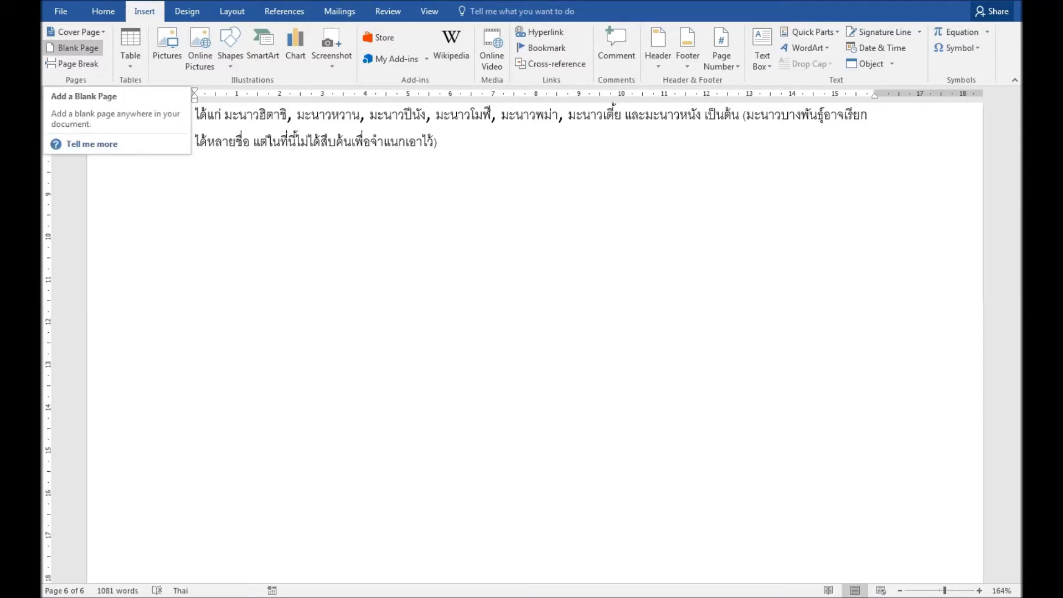
{"action": "left_click", "coordinate": [75, 48]}
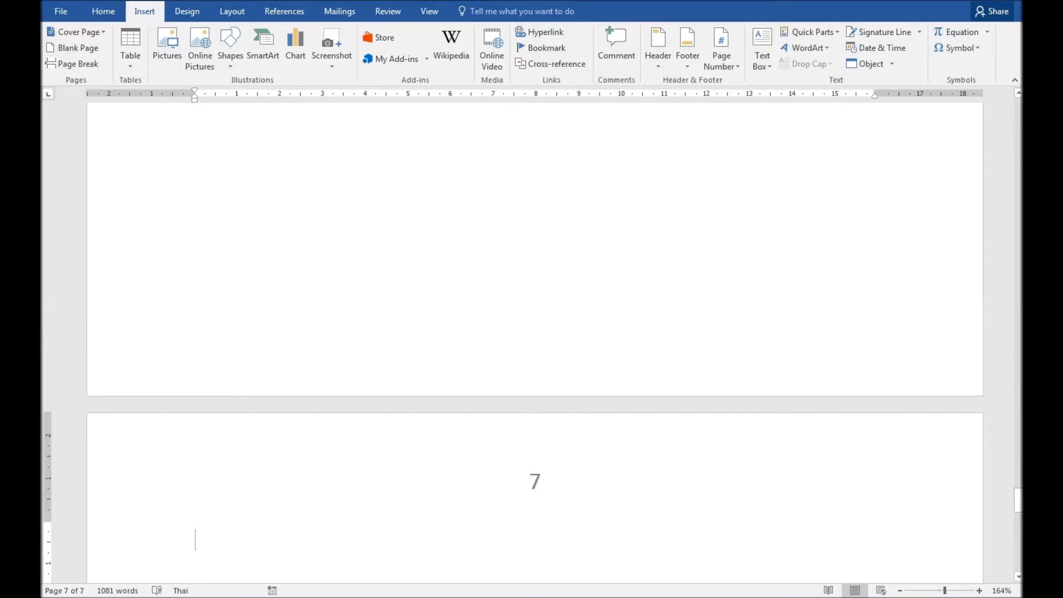
Insert the built-in Automatic Table 2 table of contents on the blank page 7
{"action": "left_click_drag", "start_coordinate": [1018, 500], "coordinate": [1017, 512]}
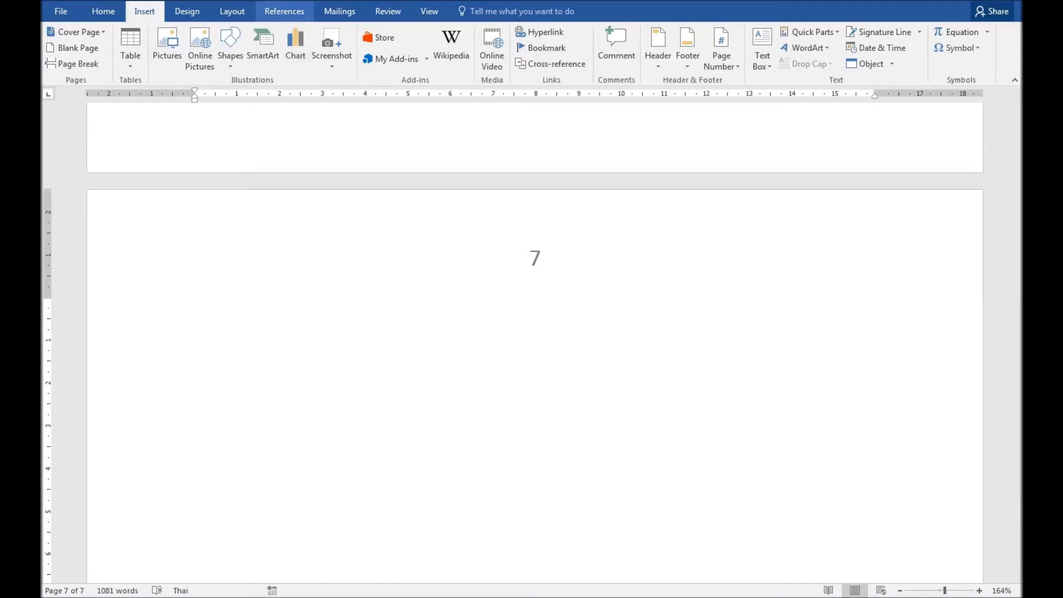
{"action": "left_click", "coordinate": [284, 11]}
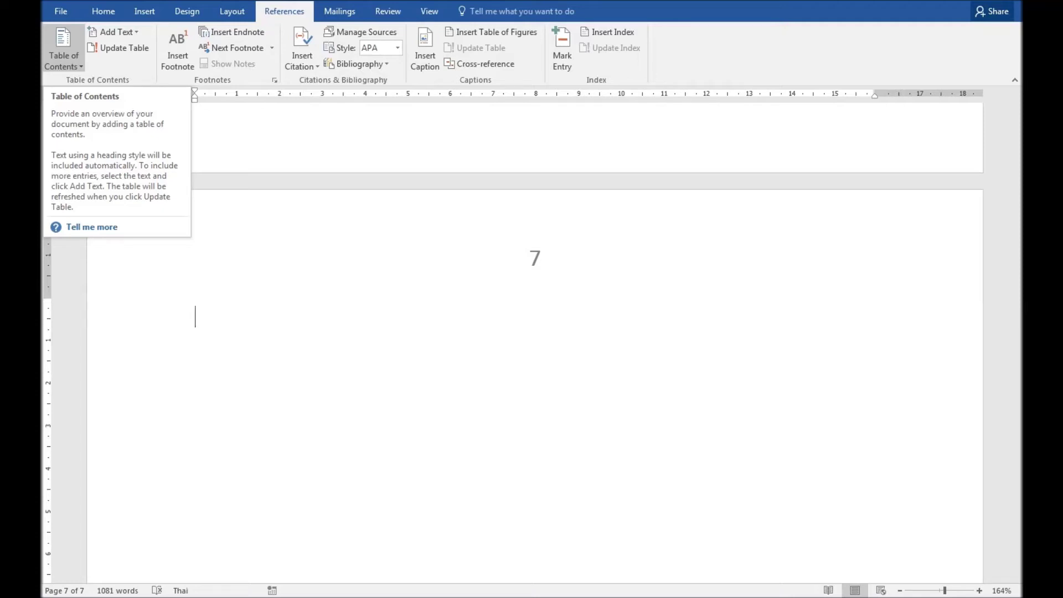
{"action": "left_click", "coordinate": [63, 49]}
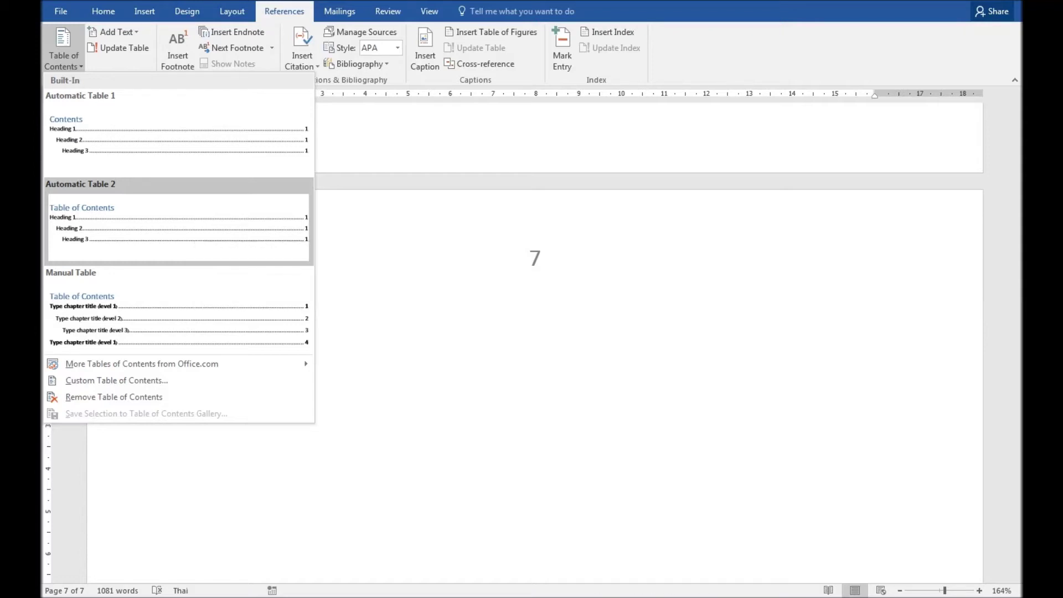
{"action": "key", "text": "Escape"}
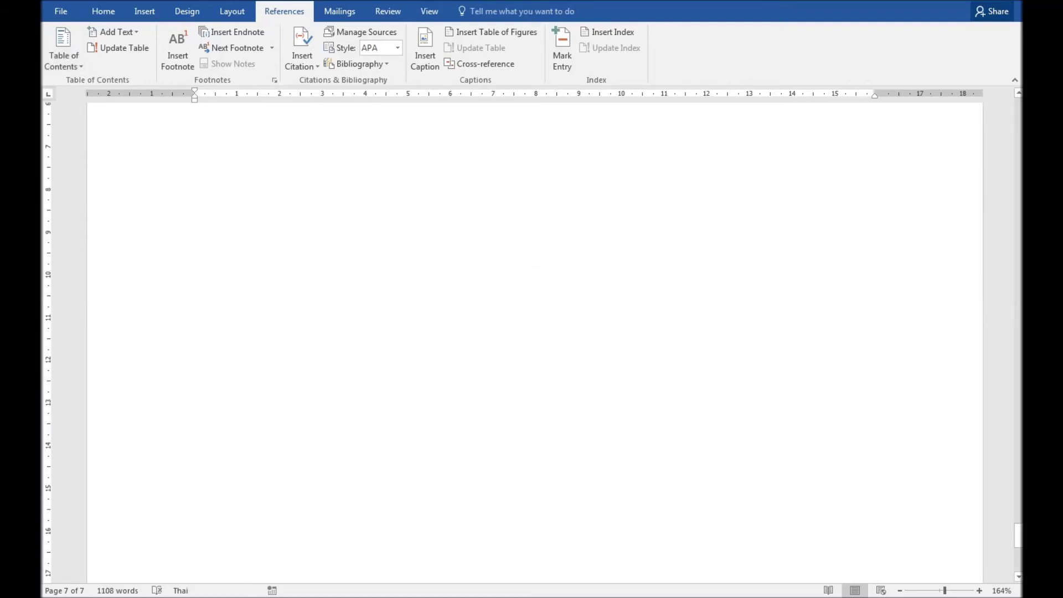
{"action": "left_click_drag", "start_coordinate": [1018, 538], "coordinate": [1017, 519]}
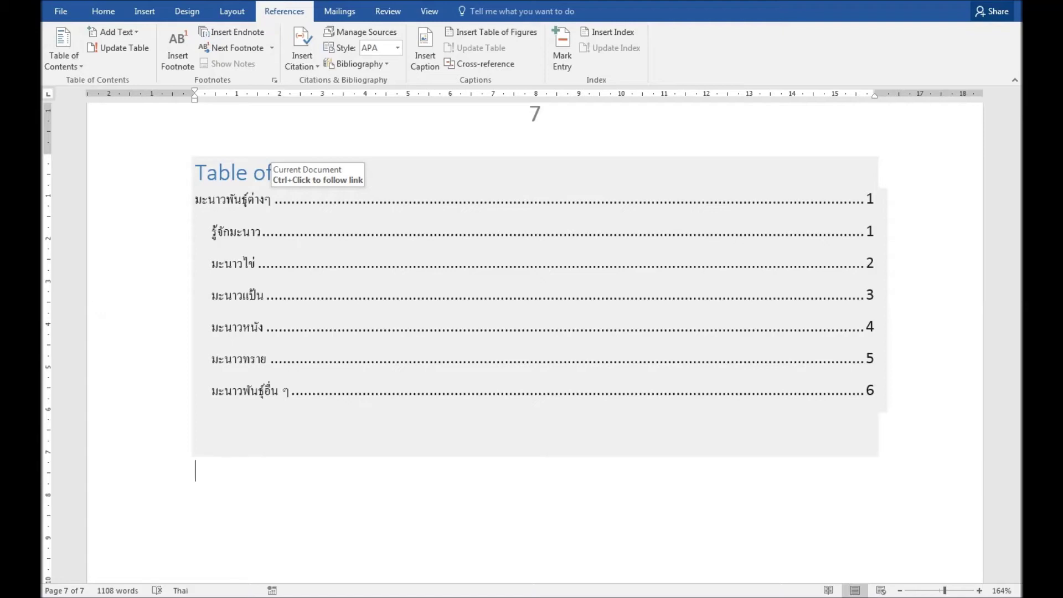
Examine the entries, heading levels and page numbers in the table of contents on page 7
{"action": "left_click", "coordinate": [272, 198]}
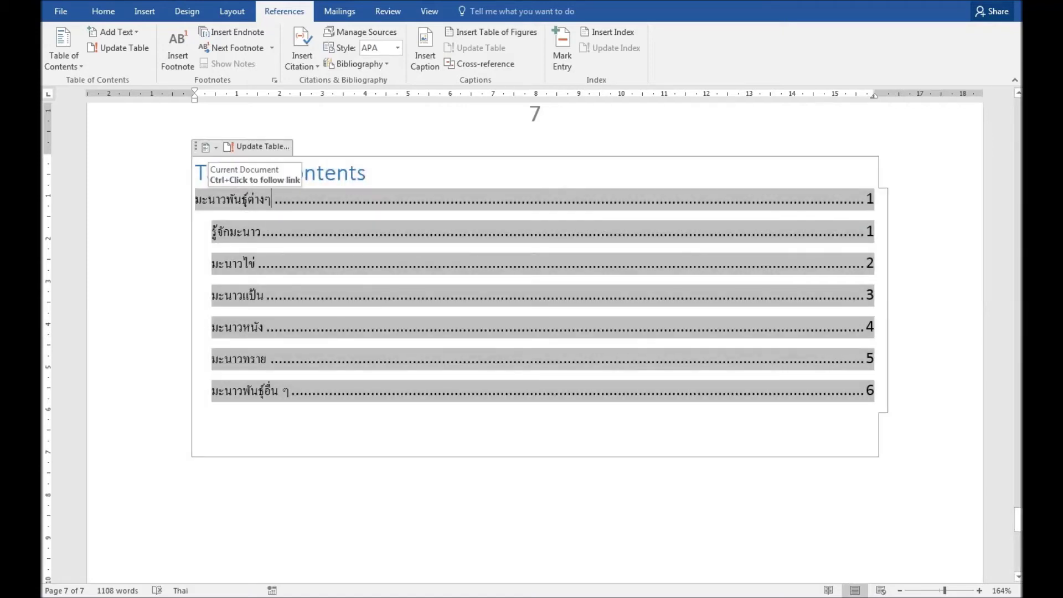
{"action": "key", "text": "grave"}
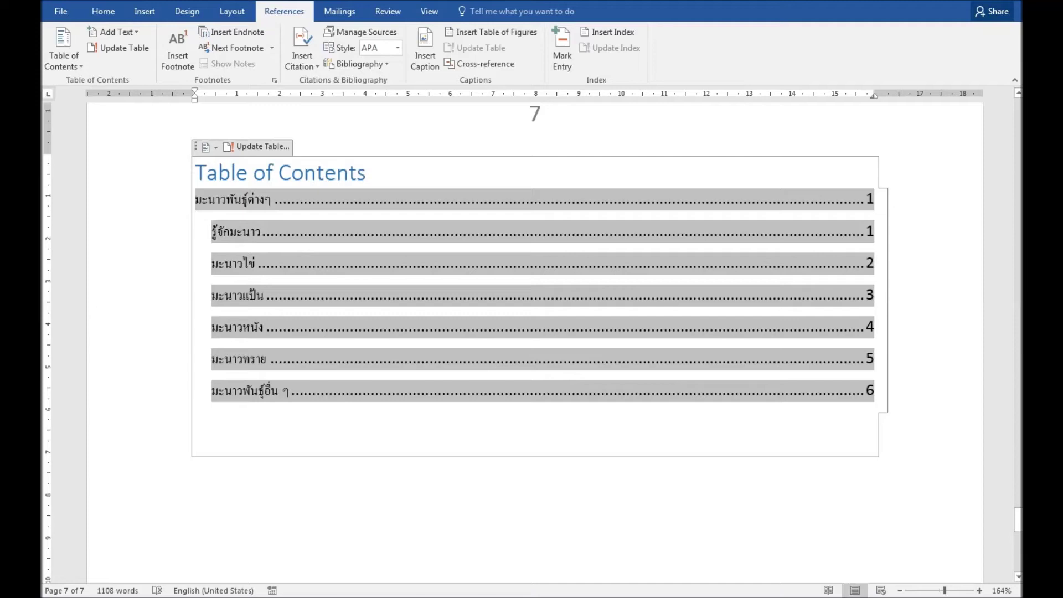
{"action": "key", "text": "End"}
{"action": "key", "text": "Home"}
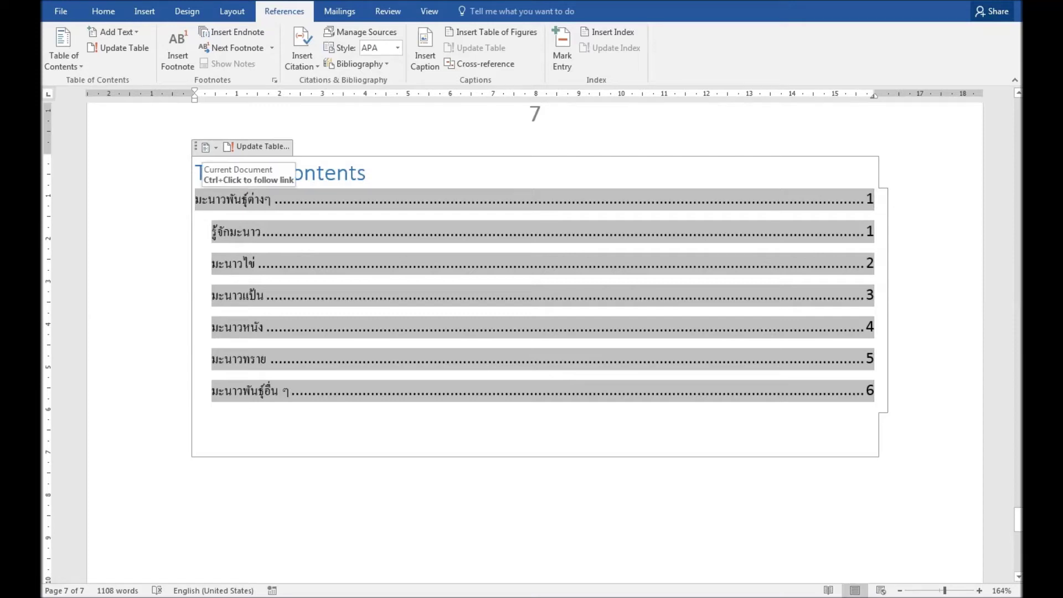
{"action": "key", "text": "Down"}
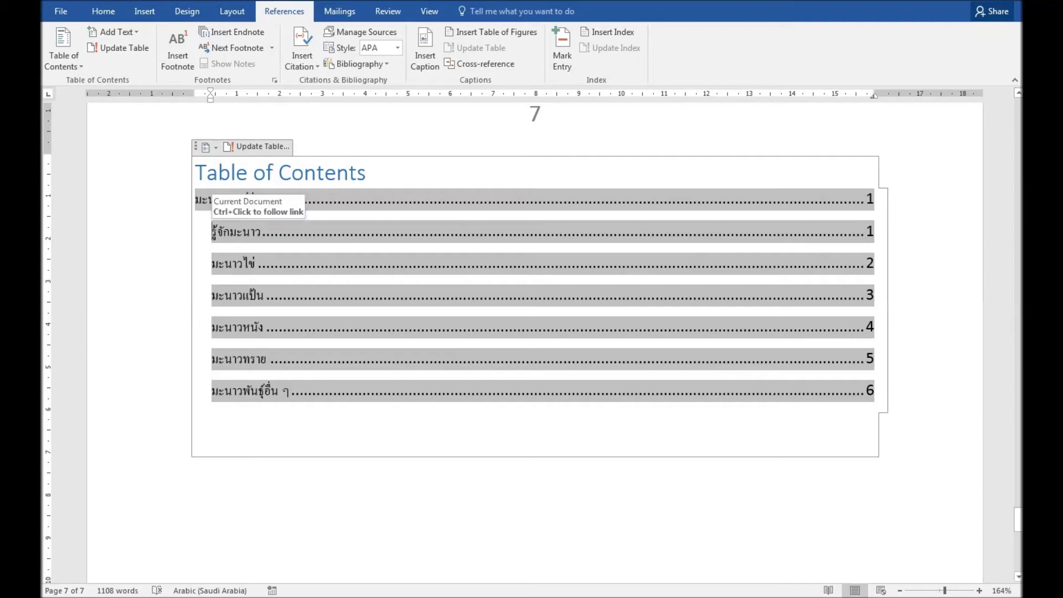
{"action": "left_click", "coordinate": [265, 295]}
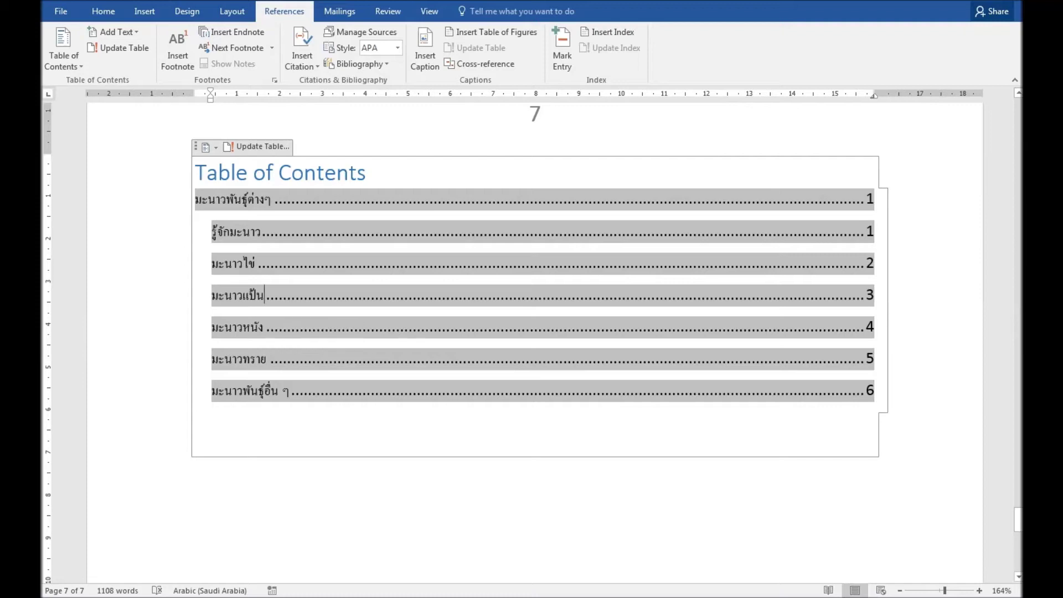
{"action": "key", "text": "alt+shift"}
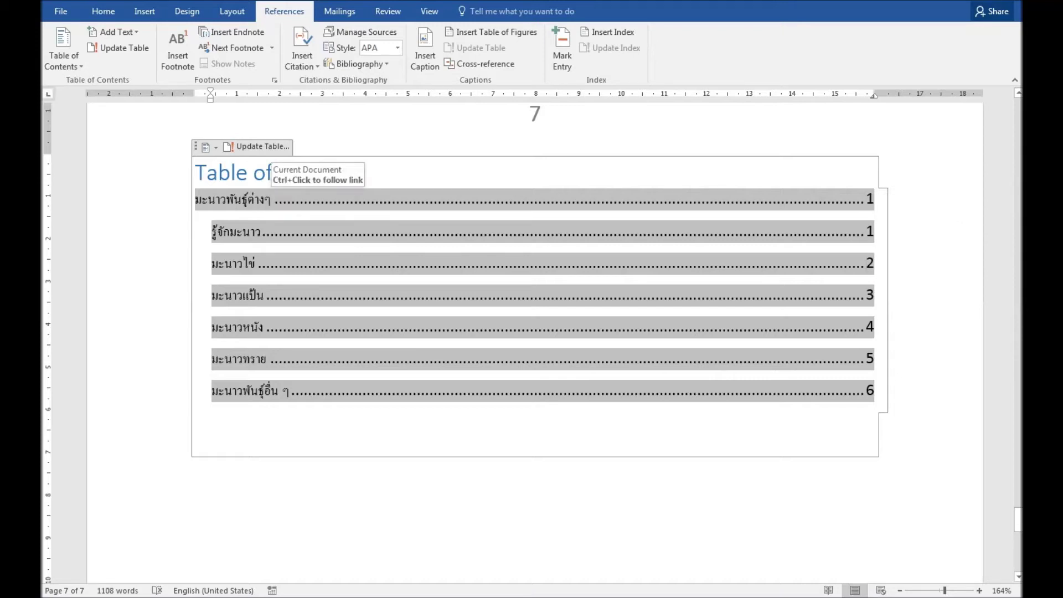
{"action": "left_click", "coordinate": [255, 200]}
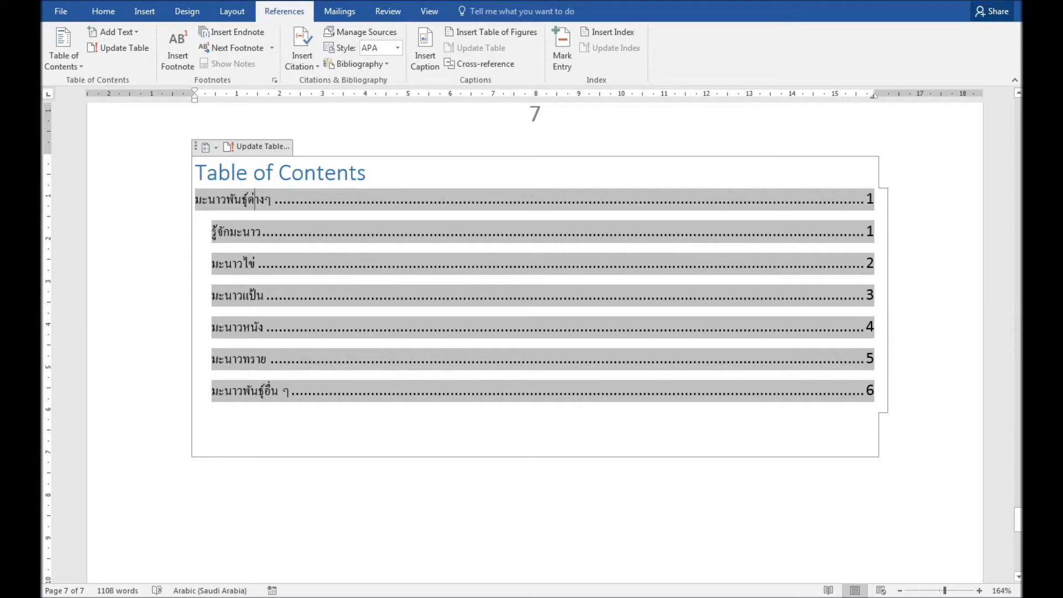
{"action": "left_click", "coordinate": [874, 390]}
{"action": "left_click", "coordinate": [196, 428]}
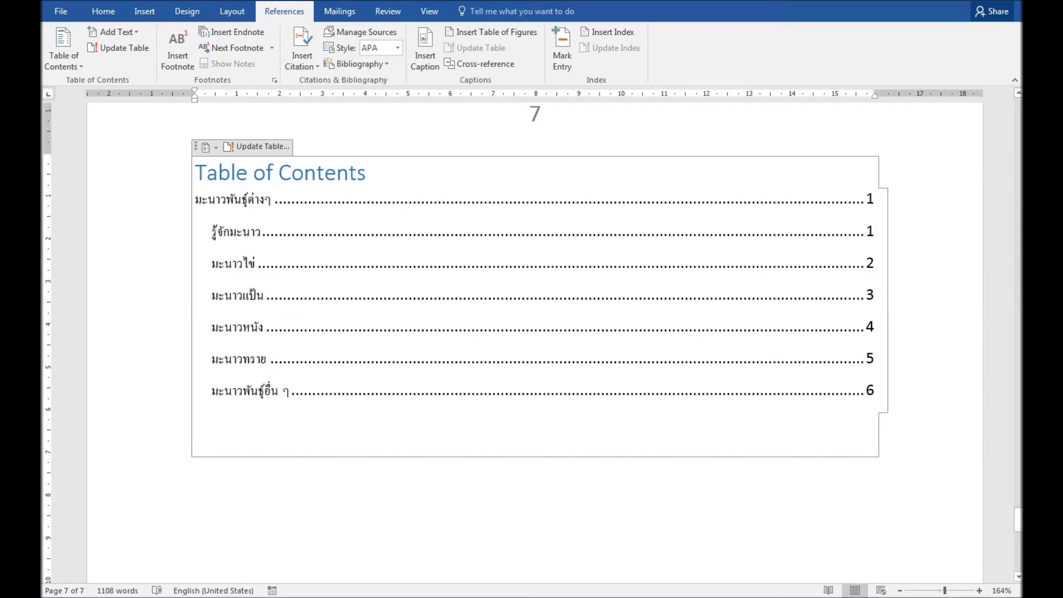
{"action": "left_click", "coordinate": [233, 327]}
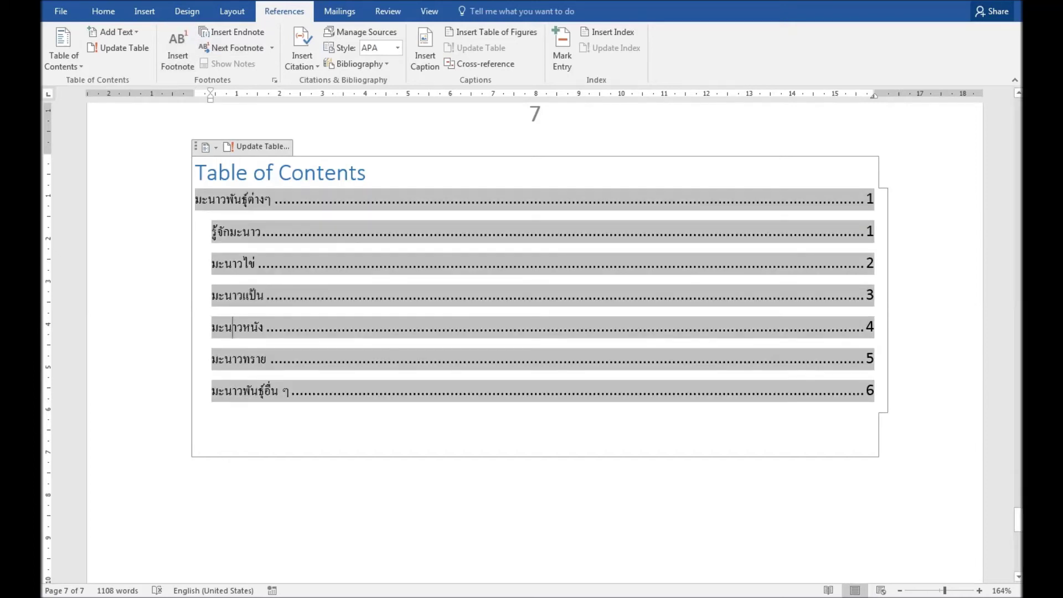
{"action": "left_click_drag", "start_coordinate": [366, 172], "coordinate": [381, 174]}
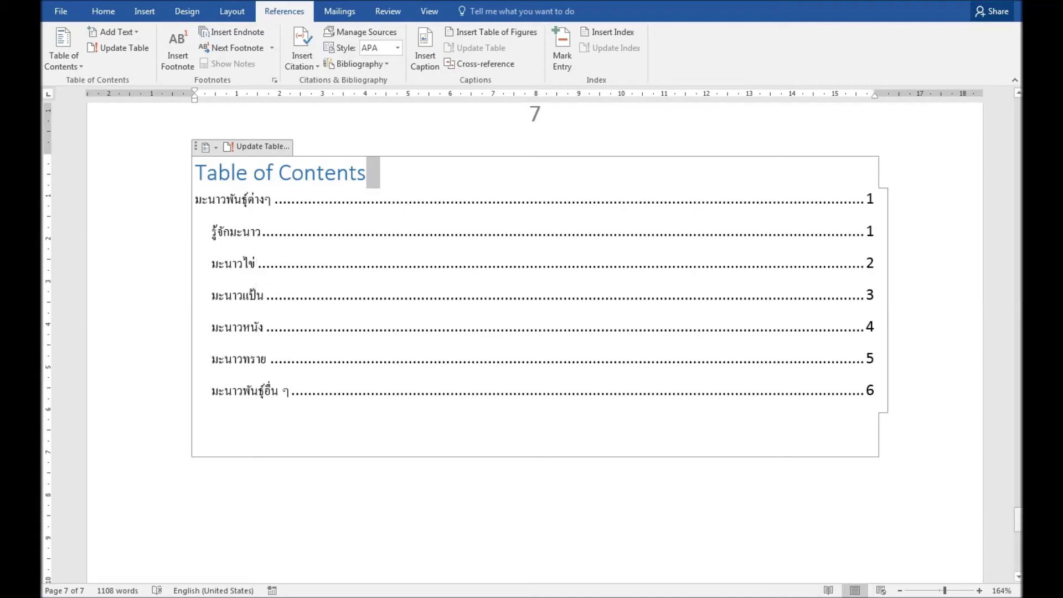
{"action": "left_click", "coordinate": [256, 263]}
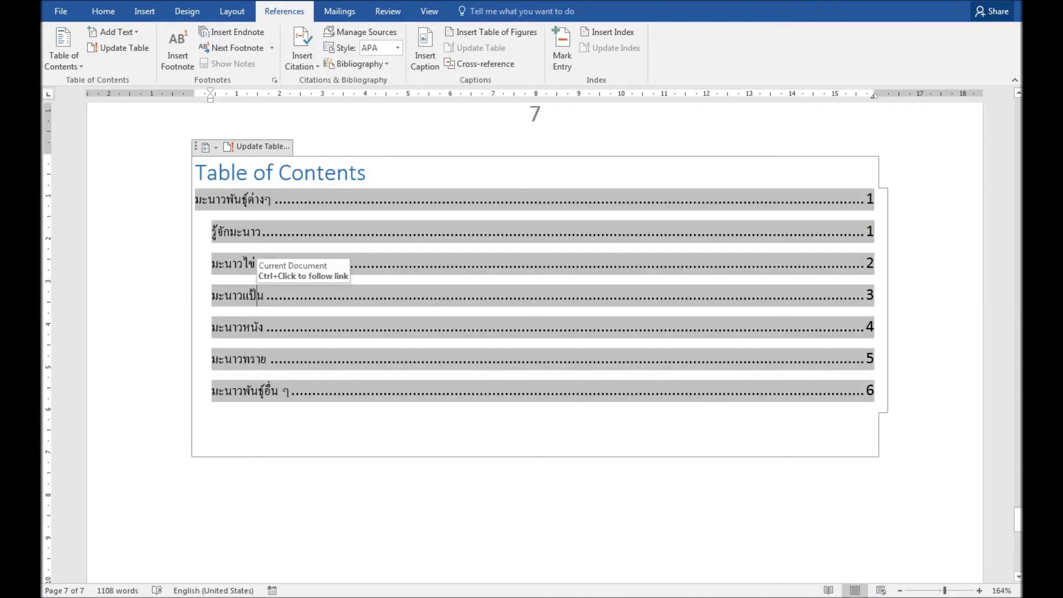
Change the Heading 2 name "มะนาวแป้น" at the start of the text on page 3 to "มะนาวลูกแบน"
{"action": "left_click_drag", "start_coordinate": [1017, 519], "coordinate": [1017, 244]}
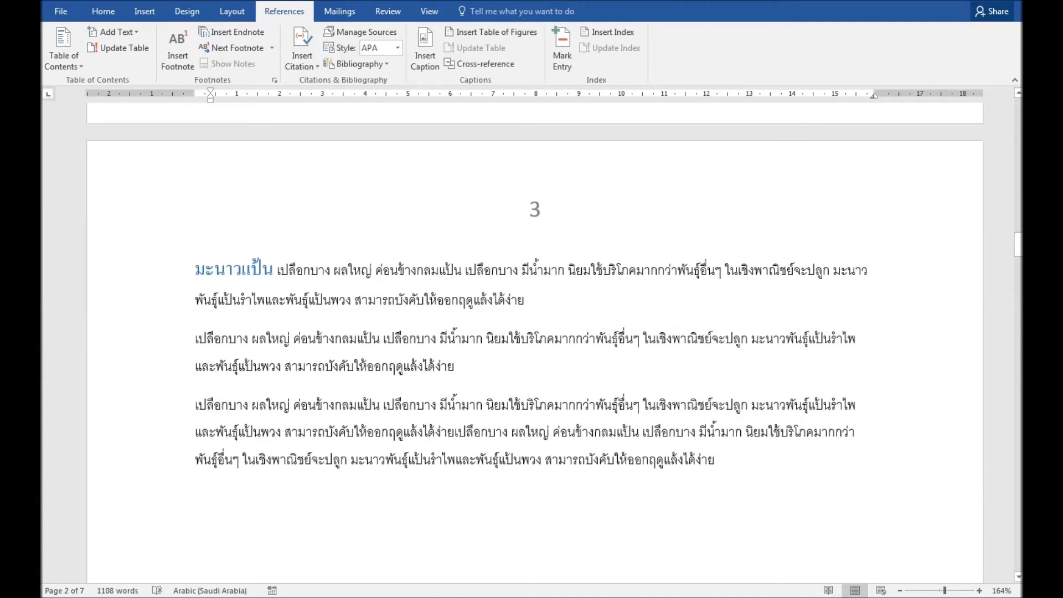
{"action": "left_click", "coordinate": [274, 270]}
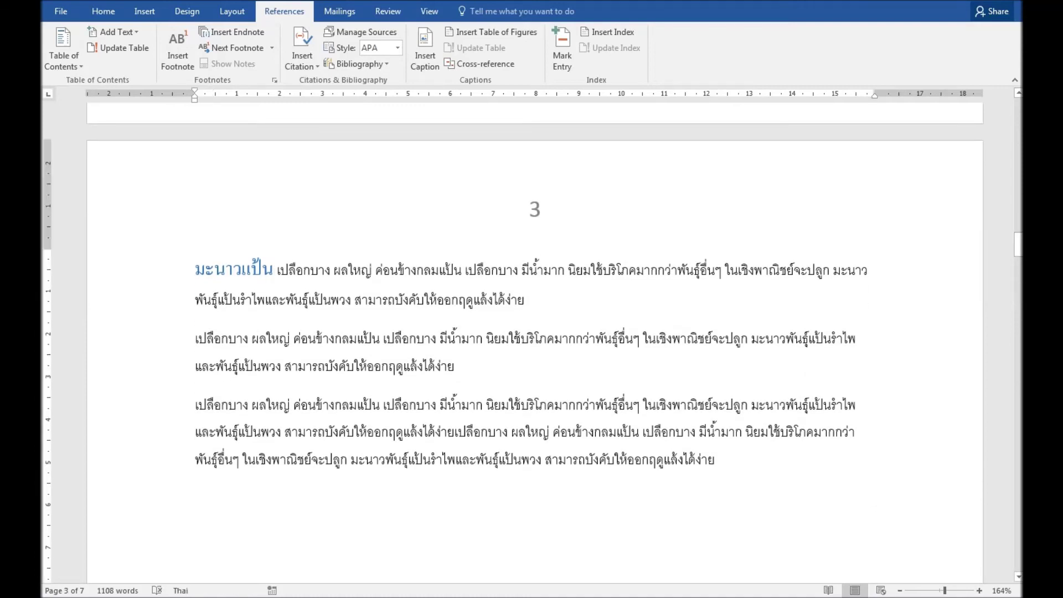
{"action": "key", "text": "BackSpace"}
{"action": "key", "text": "BackSpace"}
{"action": "key", "text": "BackSpace"}
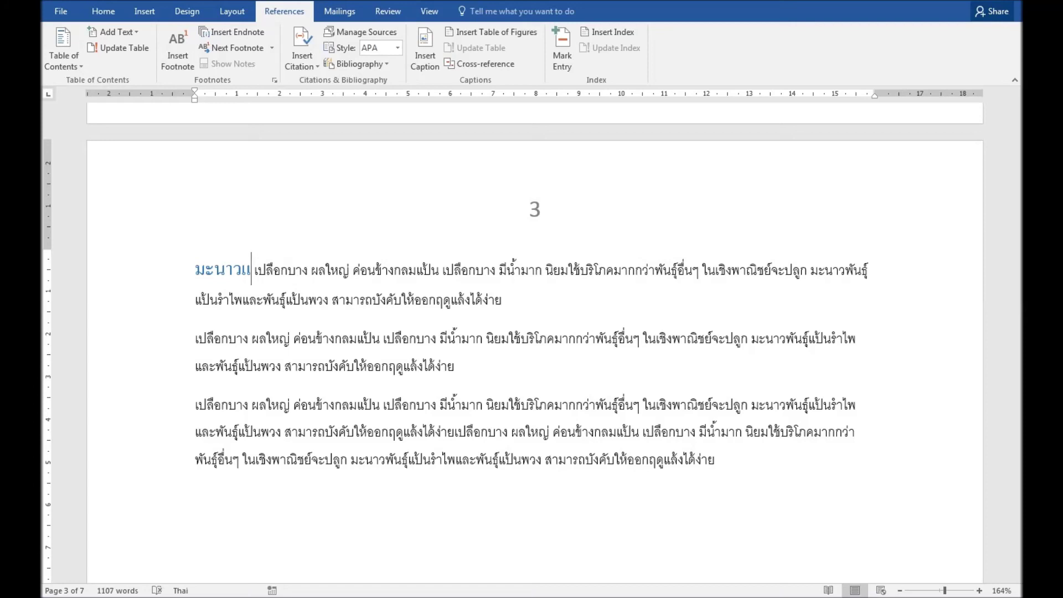
{"action": "key", "text": "BackSpace"}
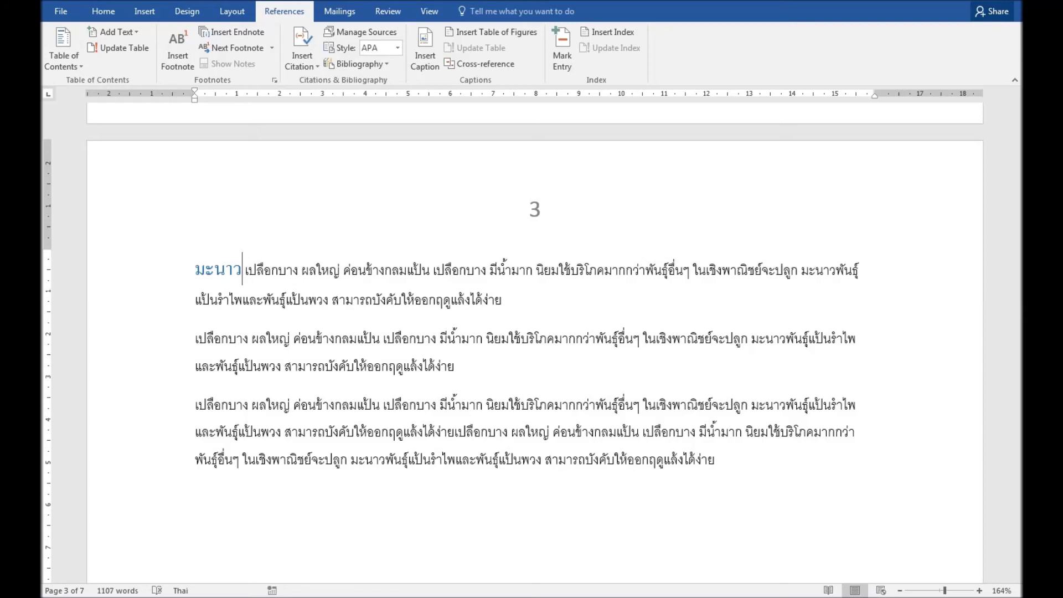
{"action": "type", "text": "ลูกแบน"}
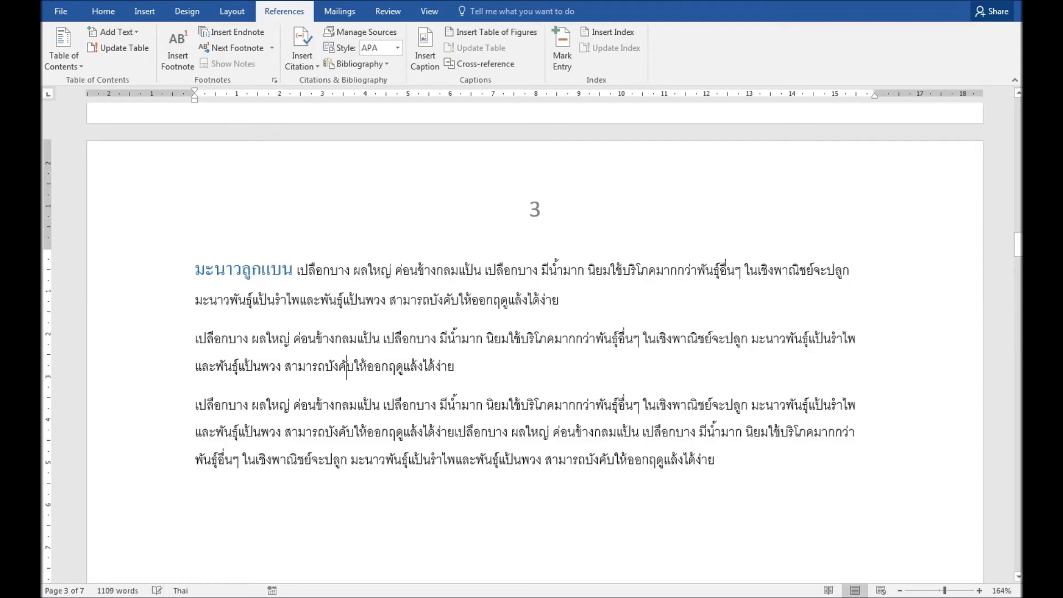
Update the table of contents on page 7 with the Update entire table option
{"action": "left_click_drag", "start_coordinate": [1017, 244], "coordinate": [1017, 521]}
{"action": "left_click", "coordinate": [194, 443]}
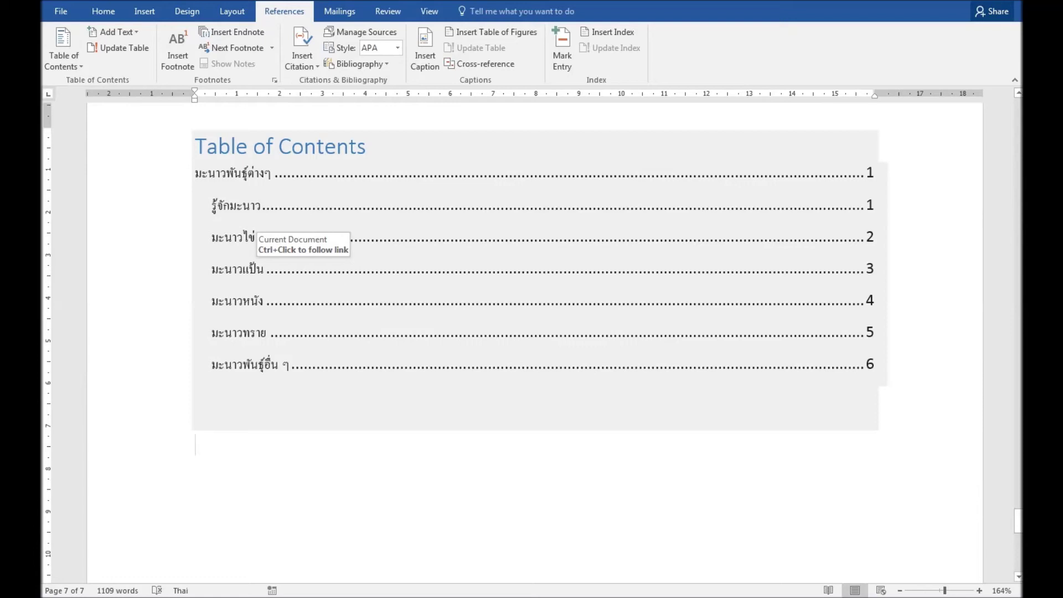
{"action": "left_click", "coordinate": [265, 270]}
{"action": "key", "text": "alt+shift"}
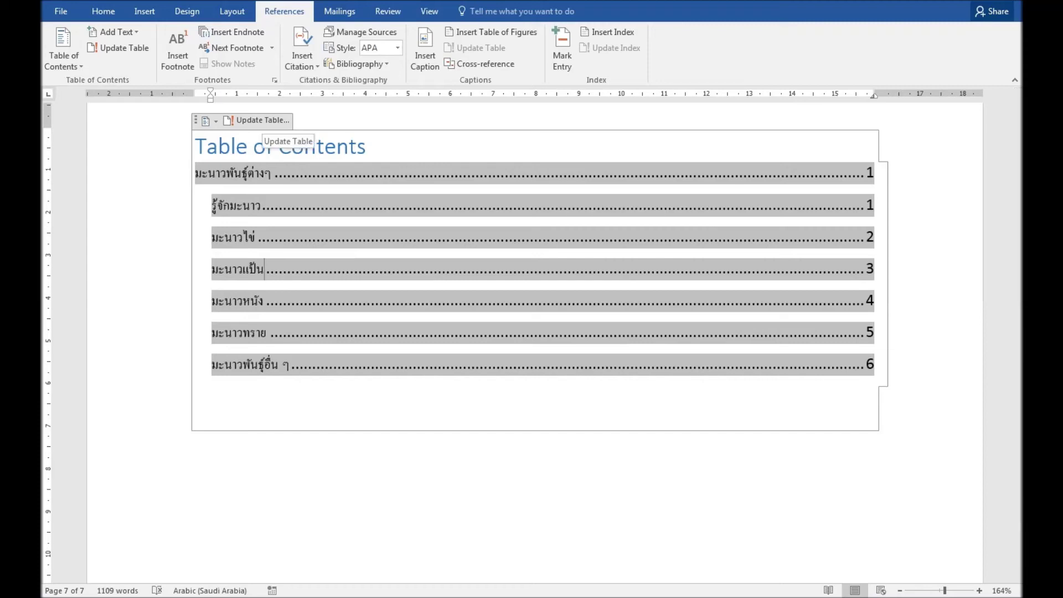
{"action": "left_click", "coordinate": [264, 301]}
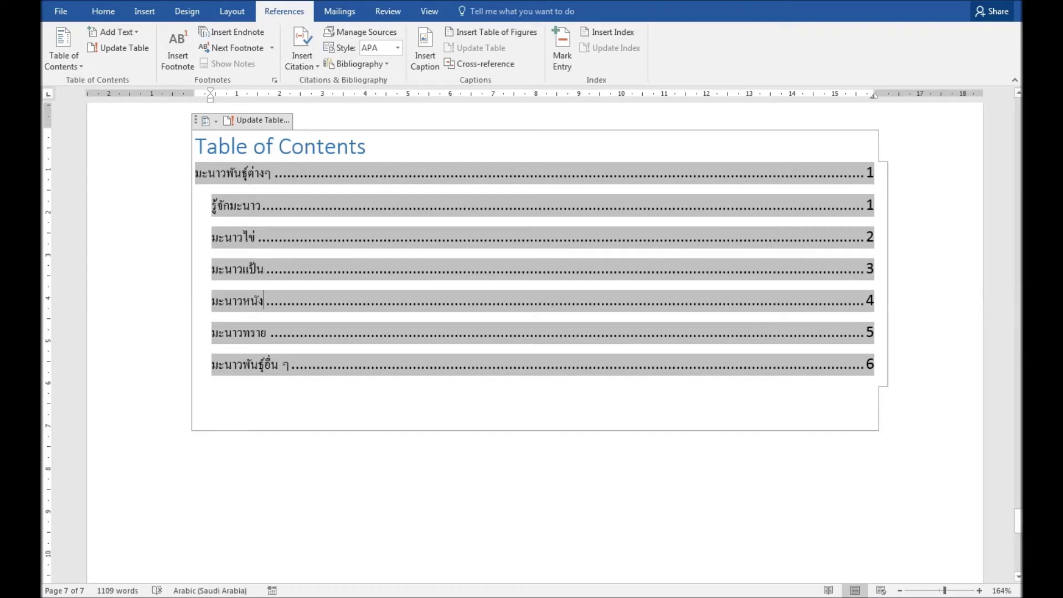
{"action": "left_click", "coordinate": [195, 442]}
{"action": "left_click", "coordinate": [264, 269]}
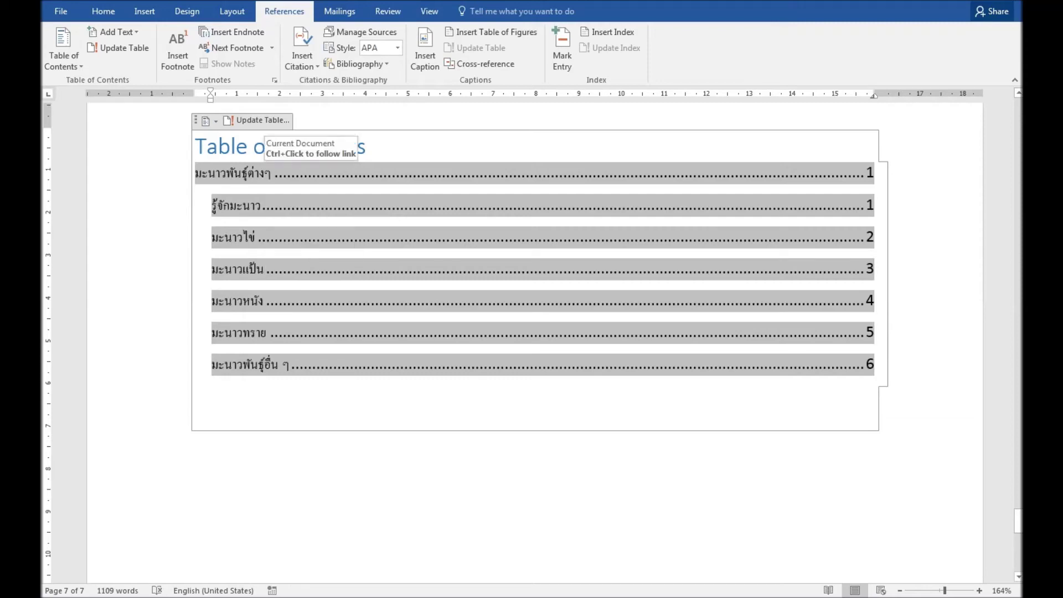
{"action": "left_click", "coordinate": [258, 120]}
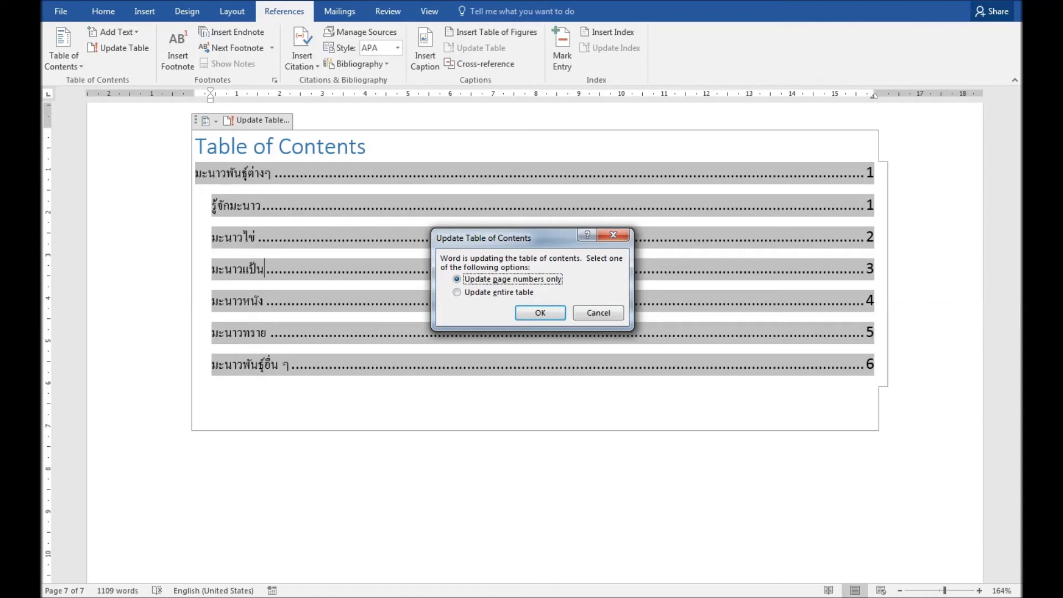
{"action": "left_click", "coordinate": [457, 292]}
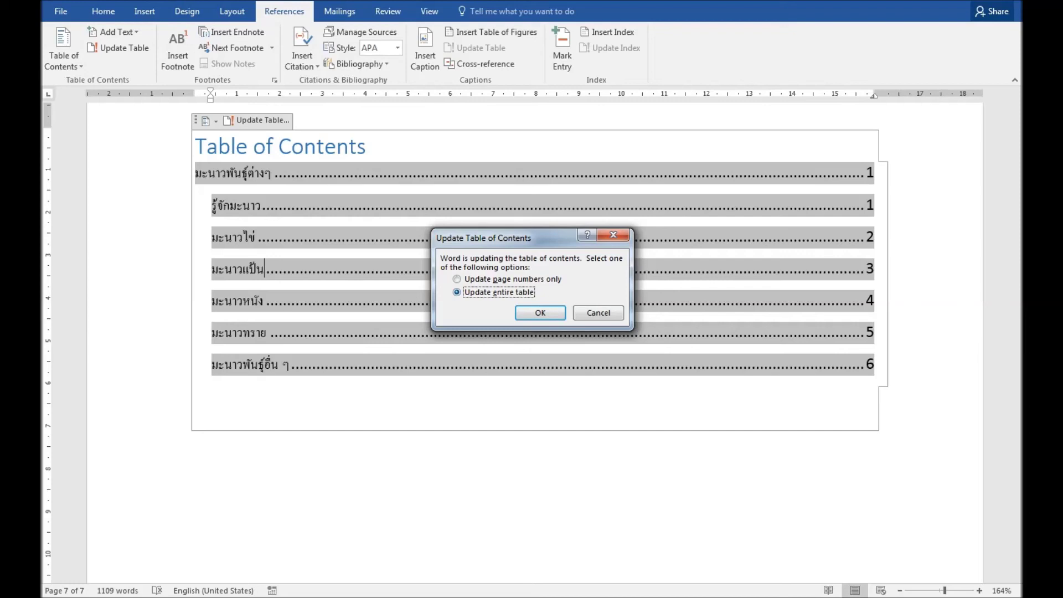
{"action": "left_click", "coordinate": [540, 313]}
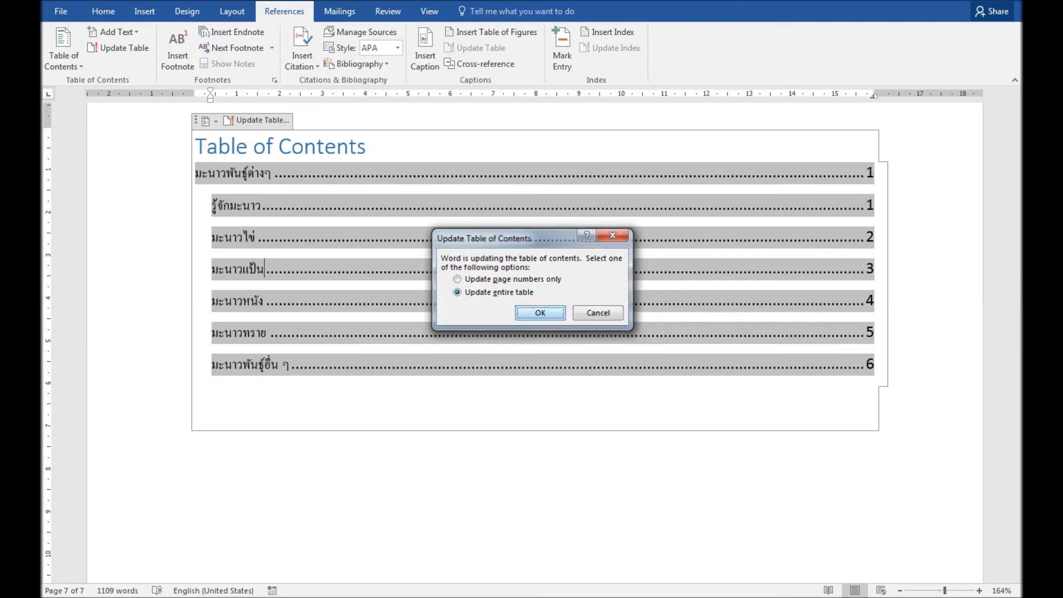
Examine the page 3 entry and the other entries in the updated table of contents on page 7
{"action": "left_click", "coordinate": [264, 300]}
{"action": "left_click", "coordinate": [196, 401]}
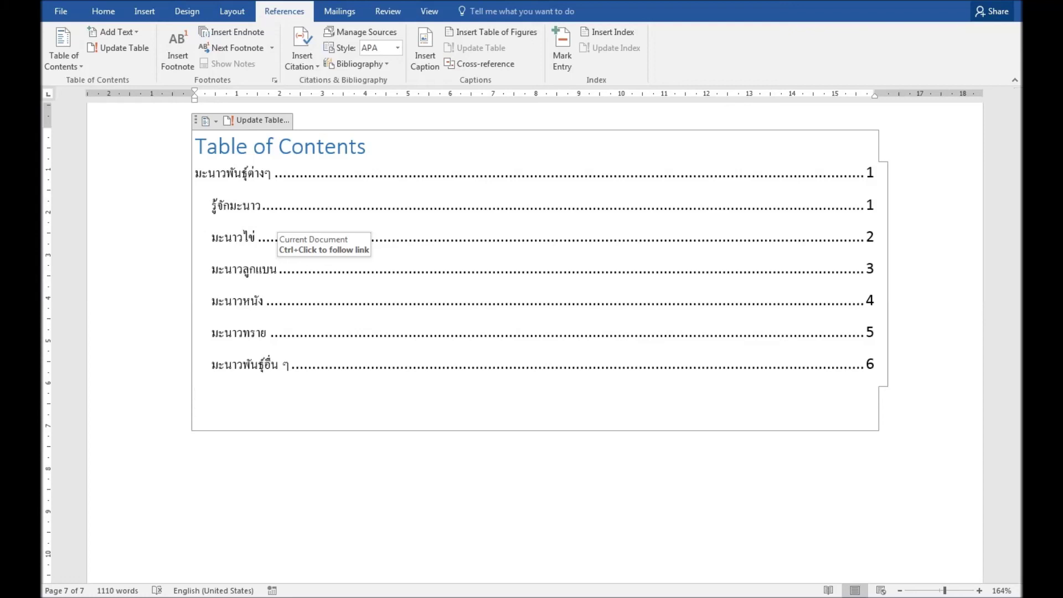
{"action": "left_click", "coordinate": [278, 269]}
{"action": "left_click", "coordinate": [196, 402]}
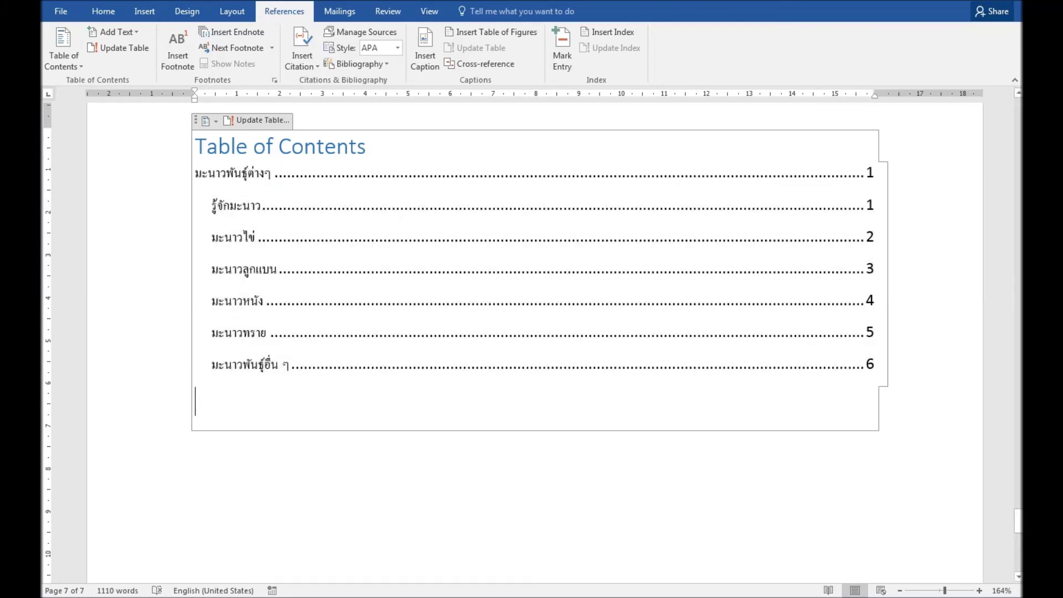
{"action": "left_click", "coordinate": [196, 441]}
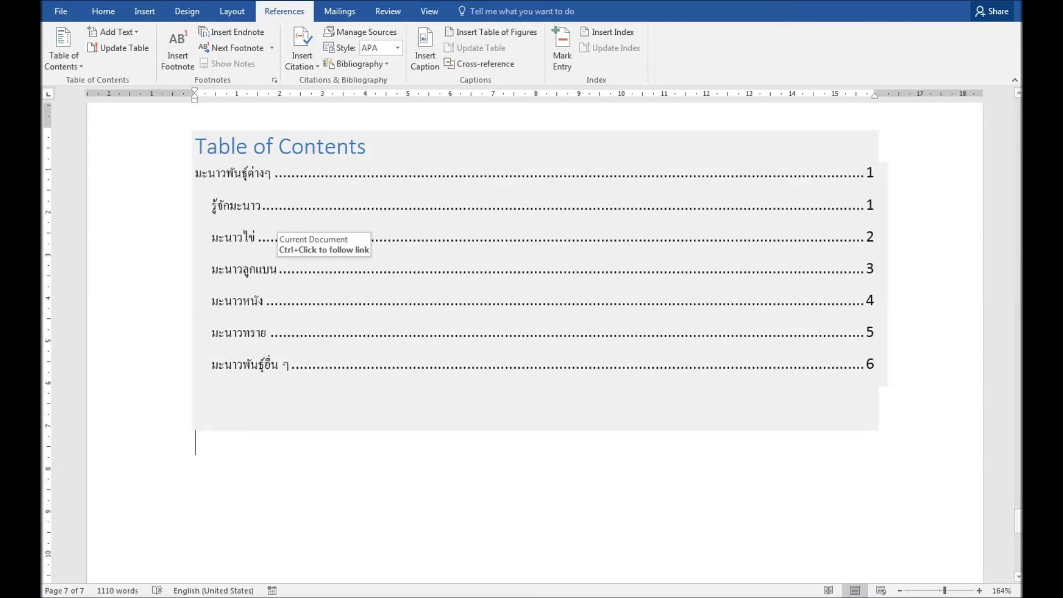
{"action": "left_click", "coordinate": [278, 269]}
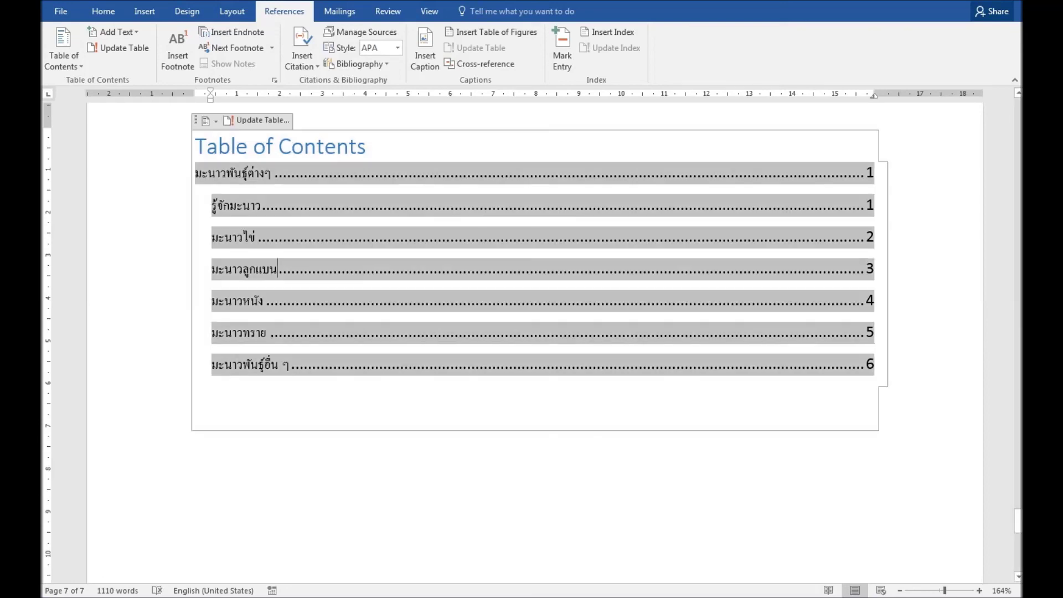
{"action": "left_click", "coordinate": [195, 442]}
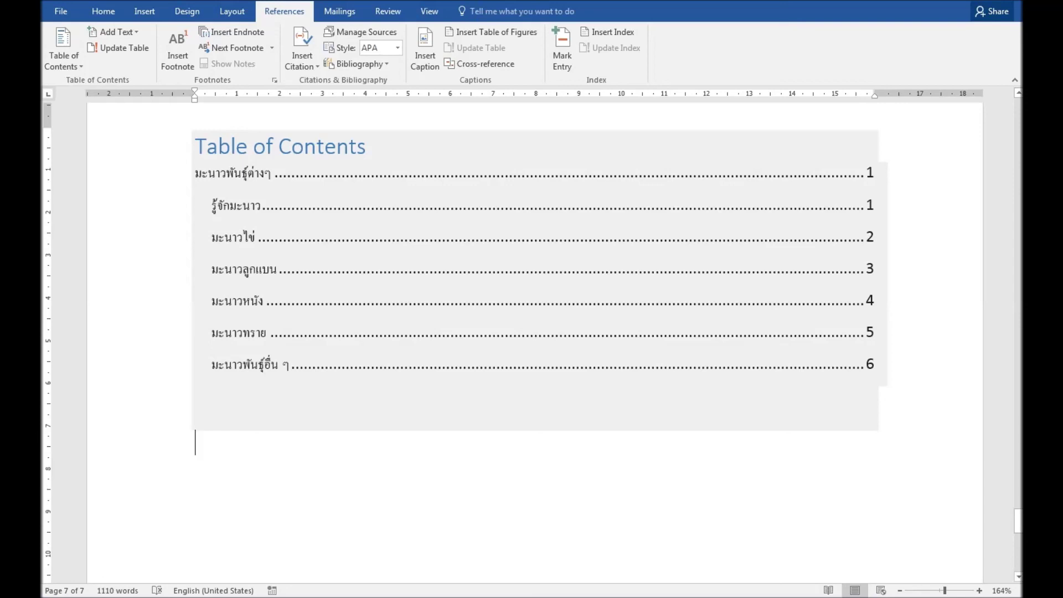
{"action": "left_click", "coordinate": [195, 442]}
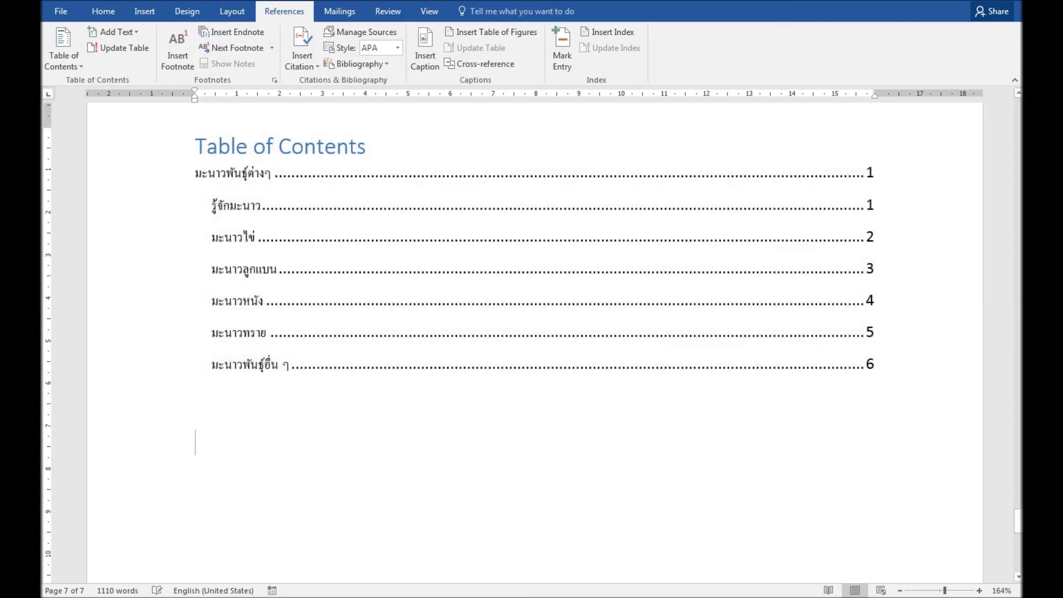
{"action": "key", "text": "Up"}
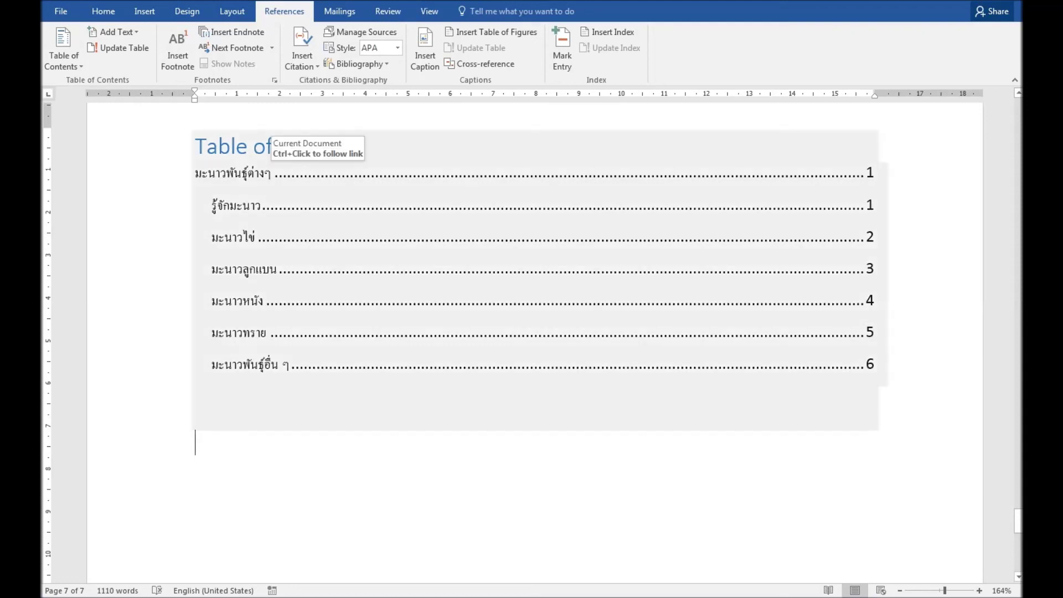